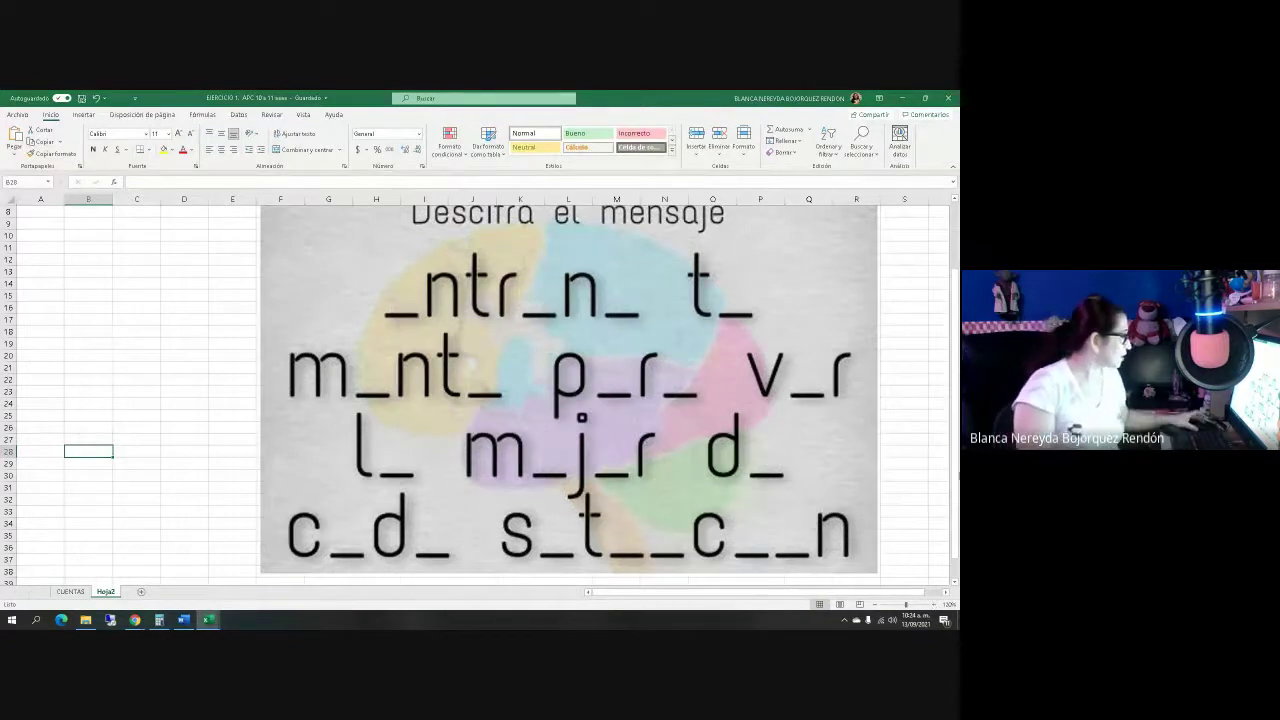
Rename the Hoja2 sheet as PENSAMIENTO.
{"action": "right_click", "coordinate": [108, 591]}
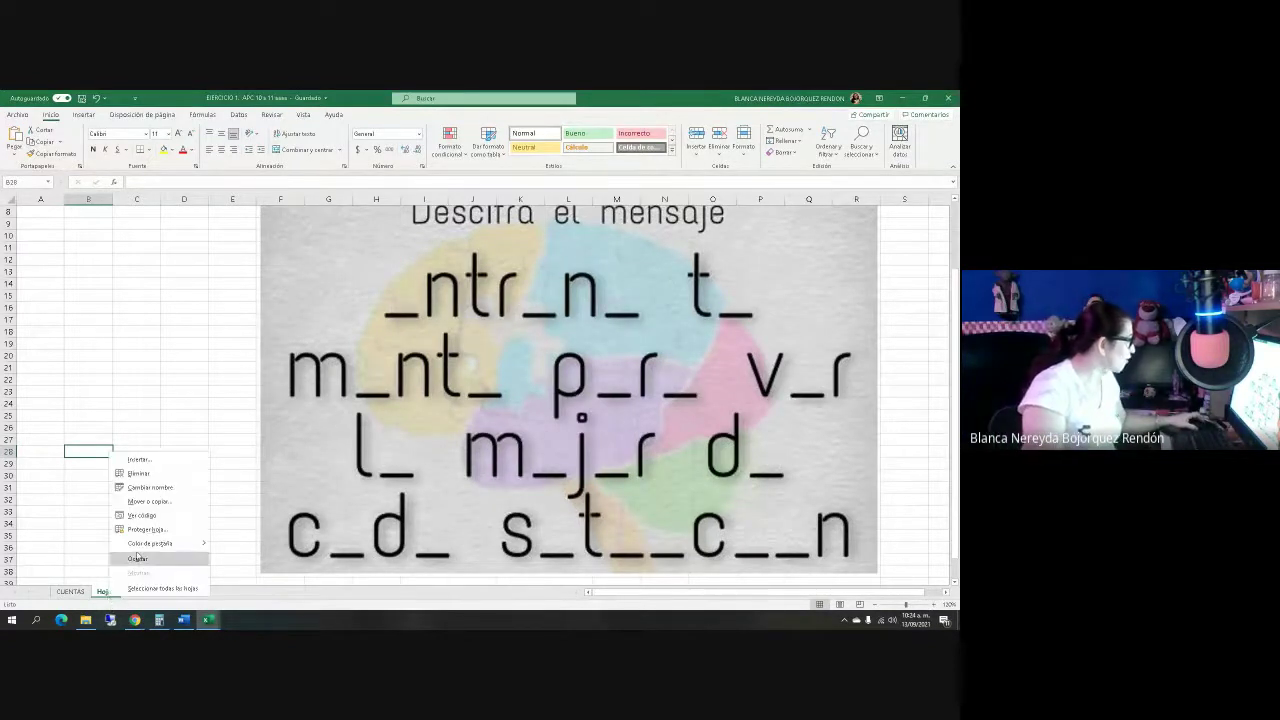
{"action": "left_click", "coordinate": [149, 487]}
{"action": "type", "text": "PENSAM"}
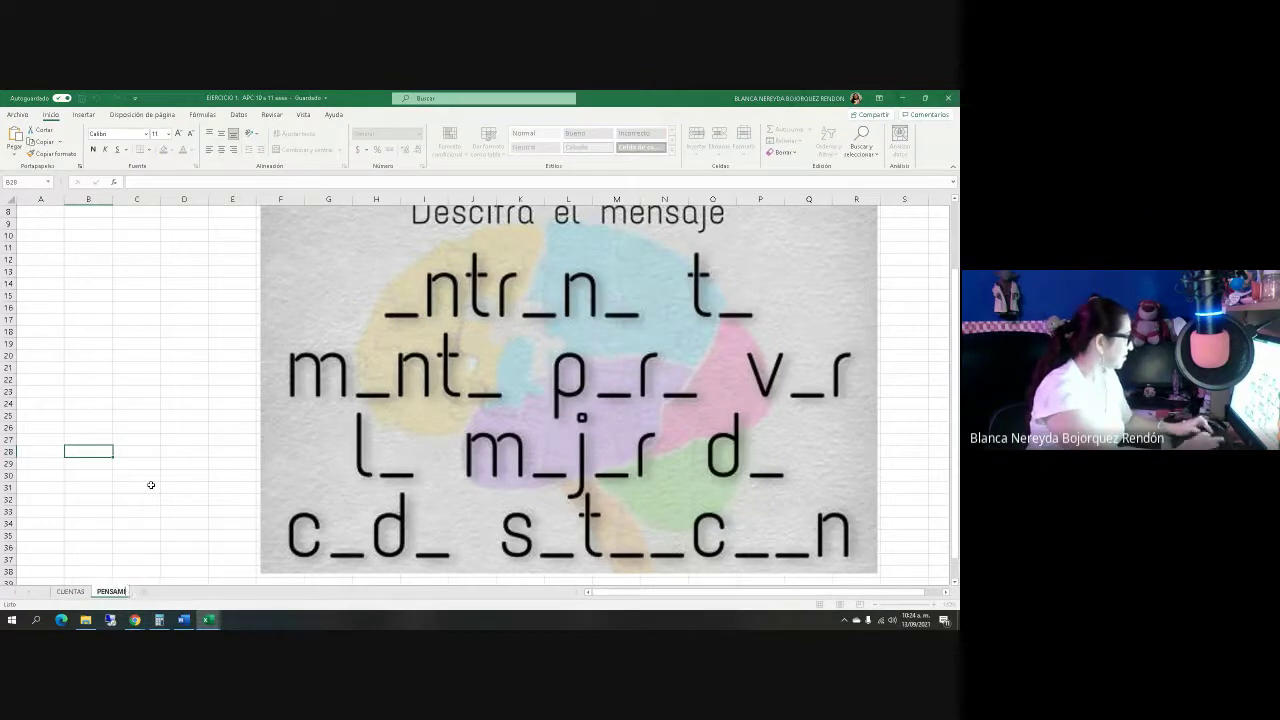
{"action": "type", "text": "IENTO"}
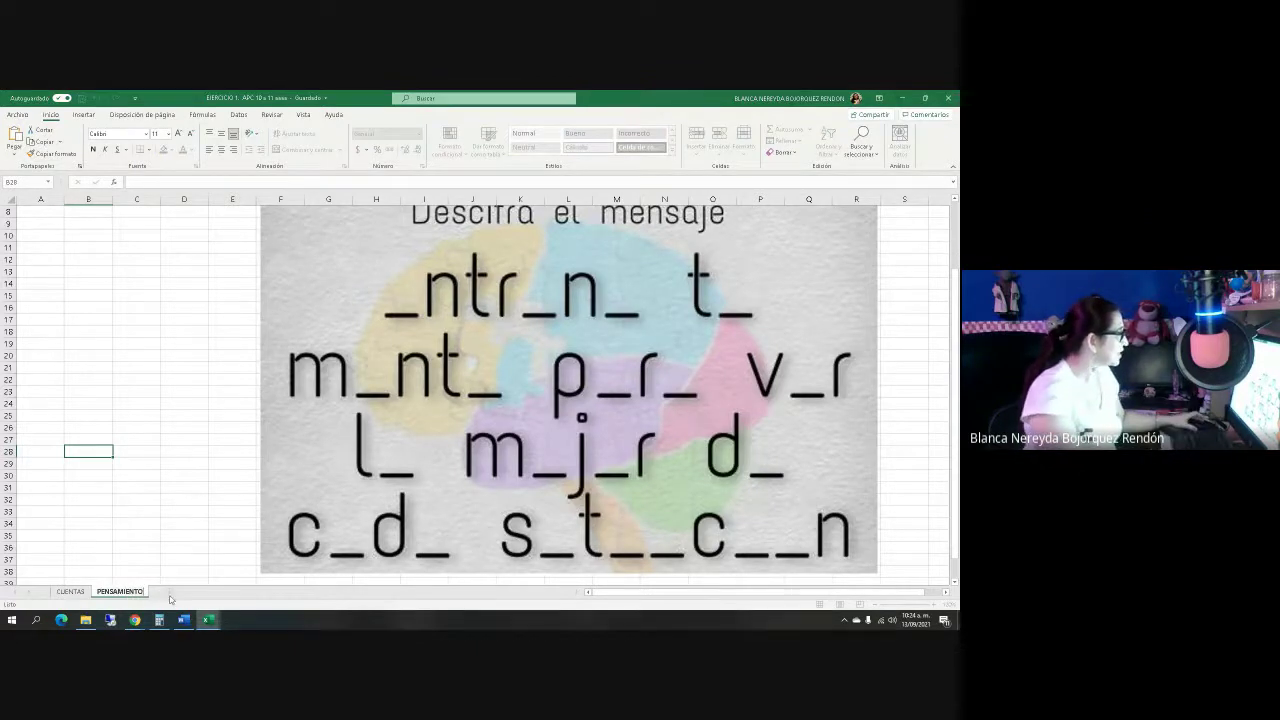
Add a new sheet after PENSAMIENTO and rename it BALANCE GENERAL.
{"action": "left_click", "coordinate": [170, 595]}
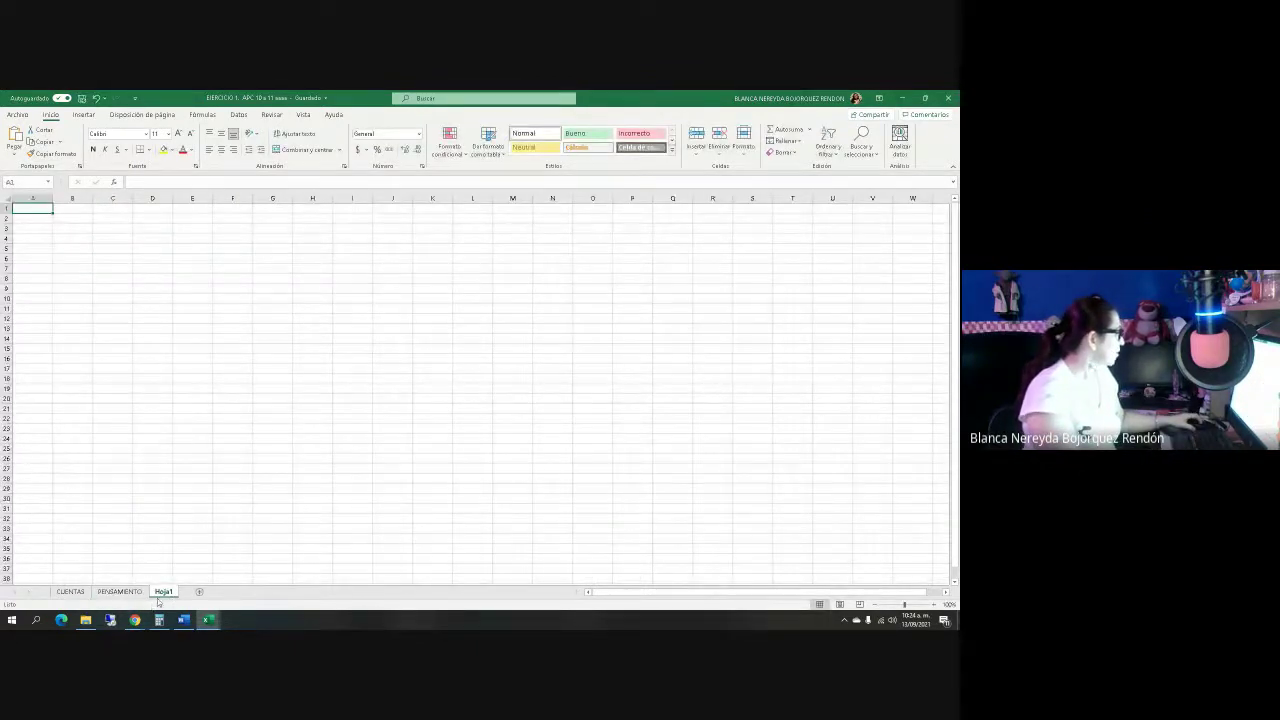
{"action": "right_click", "coordinate": [160, 595]}
{"action": "left_click", "coordinate": [221, 480]}
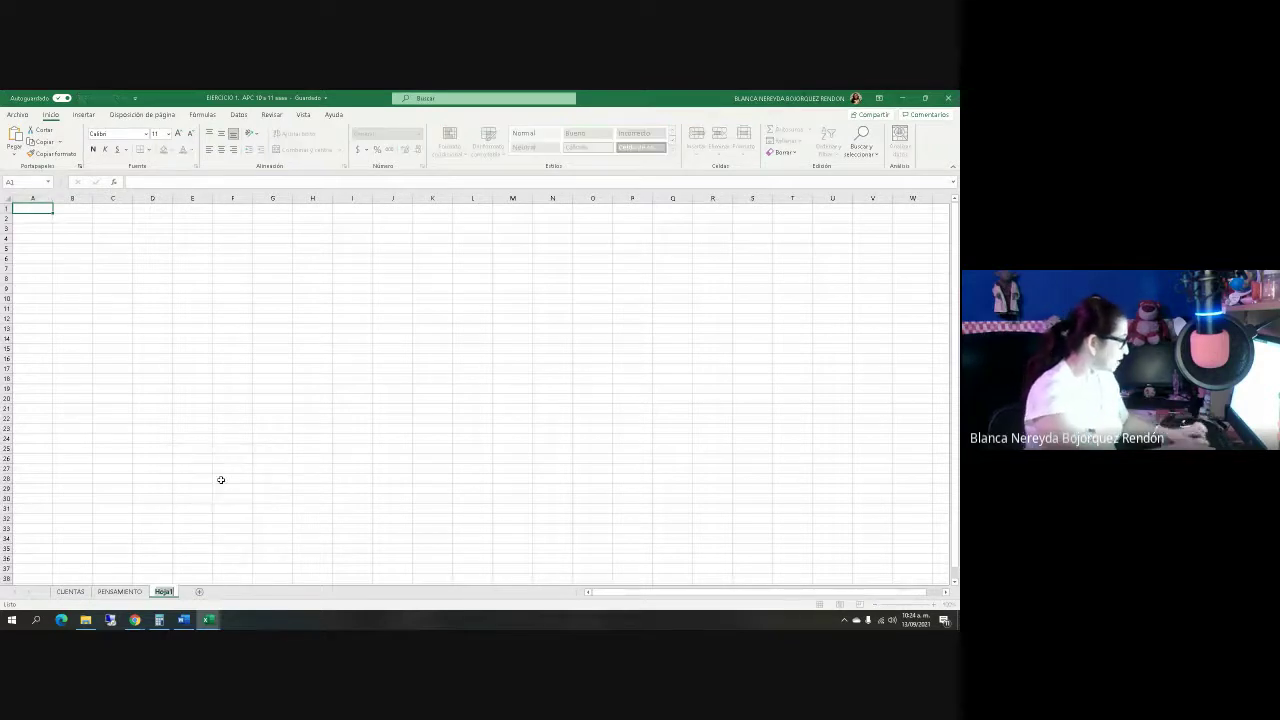
{"action": "type", "text": "BALANCE"}
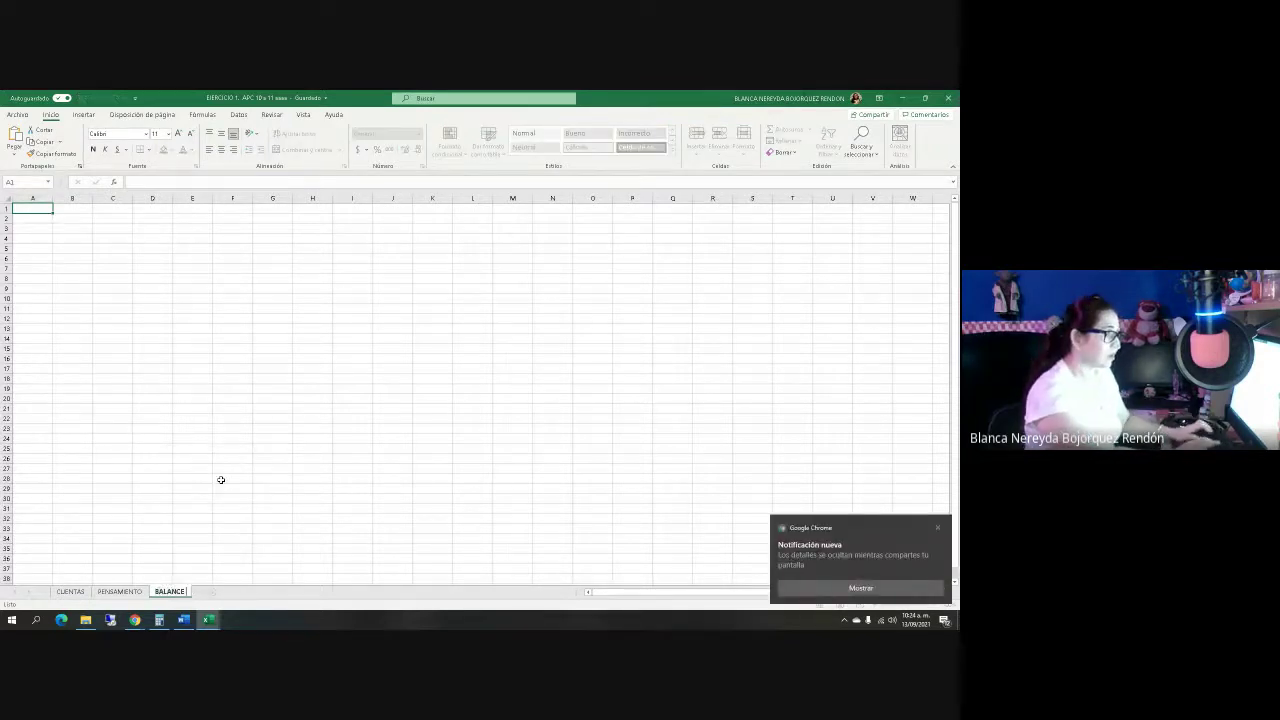
{"action": "type", "text": " GENERAL"}
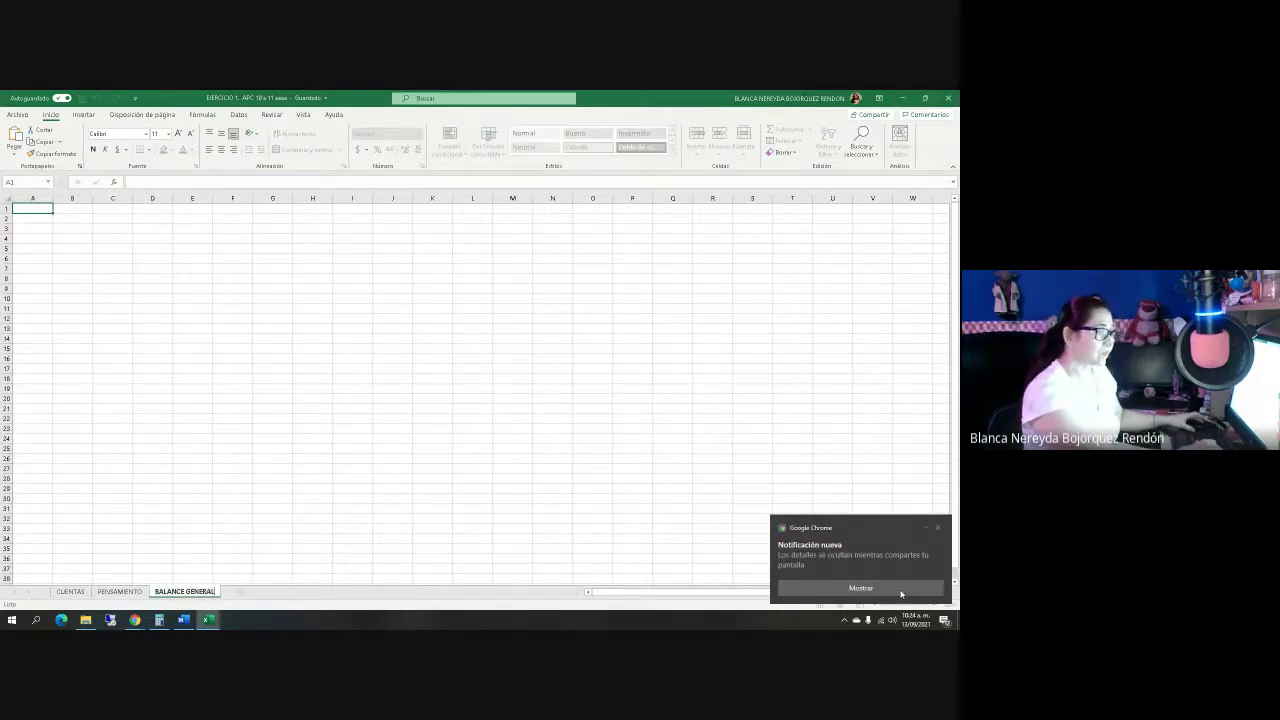
{"action": "left_click", "coordinate": [942, 522]}
Set the font size of all cells in the BALANCE GENERAL sheet to 20.
{"action": "left_click_drag", "start_coordinate": [195, 318], "coordinate": [197, 308]}
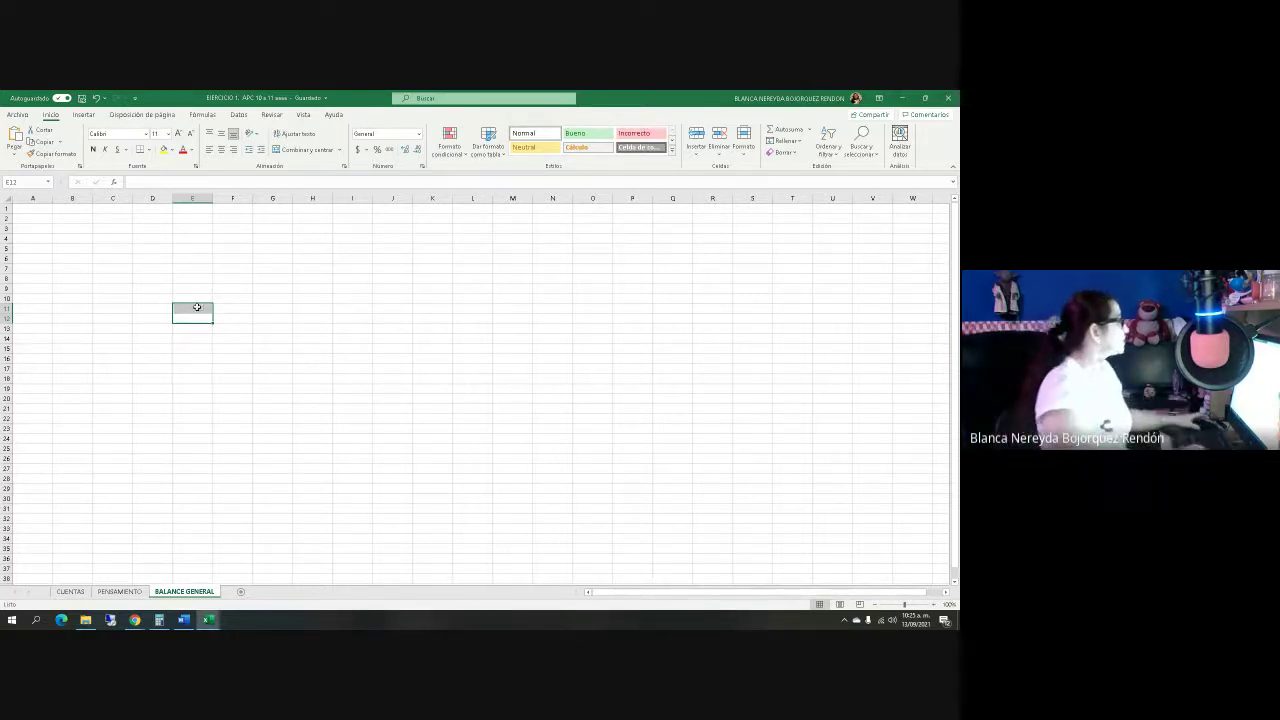
{"action": "left_click", "coordinate": [6, 199]}
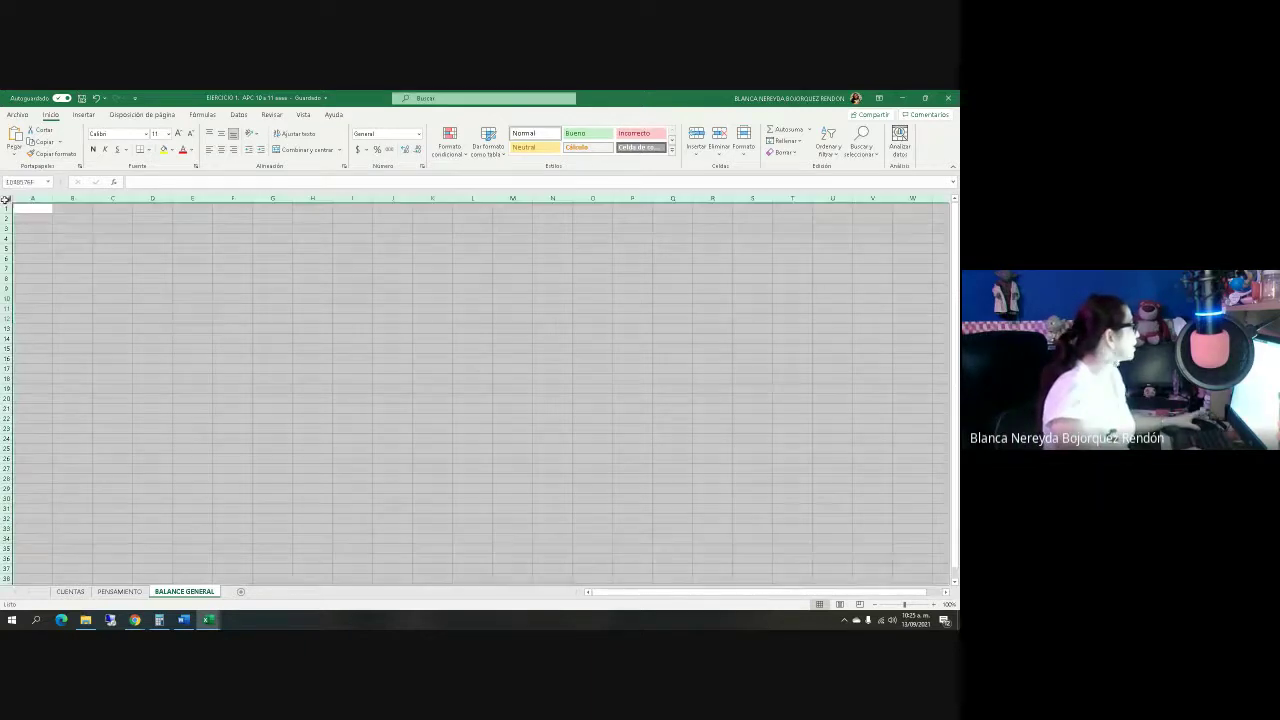
{"action": "left_click", "coordinate": [167, 133]}
{"action": "left_click", "coordinate": [157, 239]}
{"action": "left_click", "coordinate": [146, 247]}
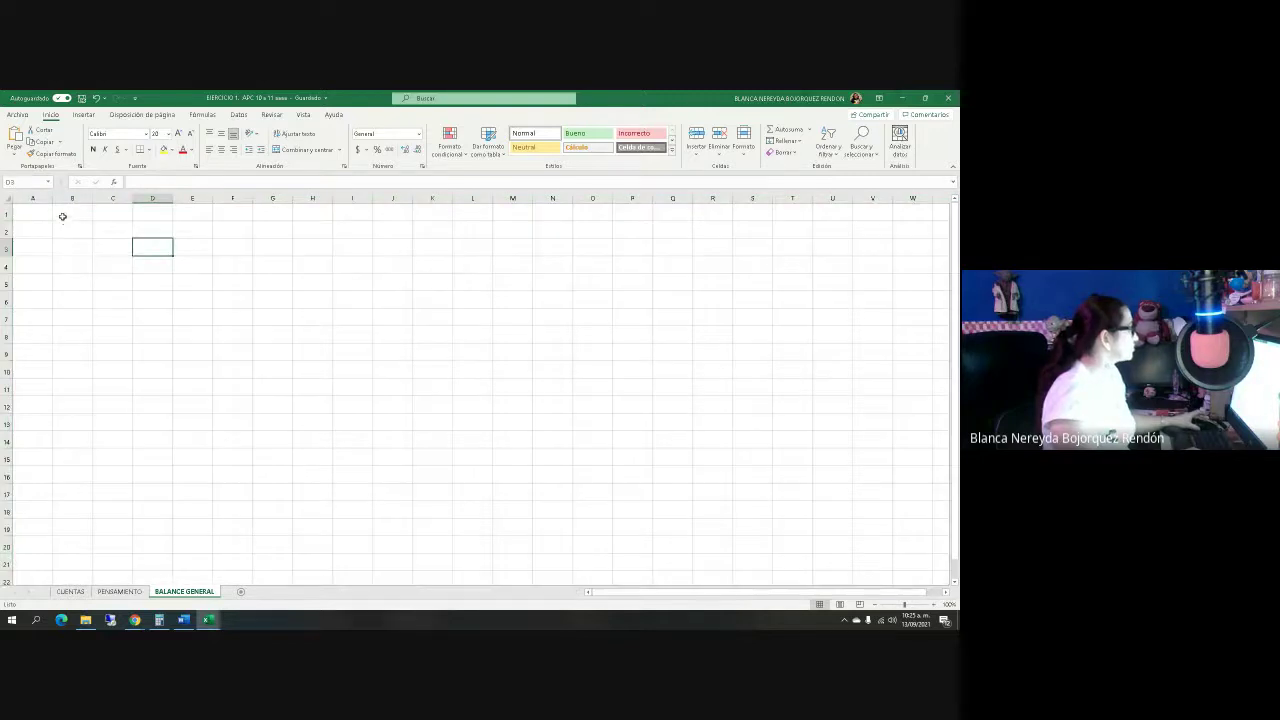
Enter the heading label "NOMBRE DE LA EMPREA" in cell B1.
{"action": "left_click", "coordinate": [66, 212]}
{"action": "type", "text": "NOMBRE DE LA EMPRESD"}
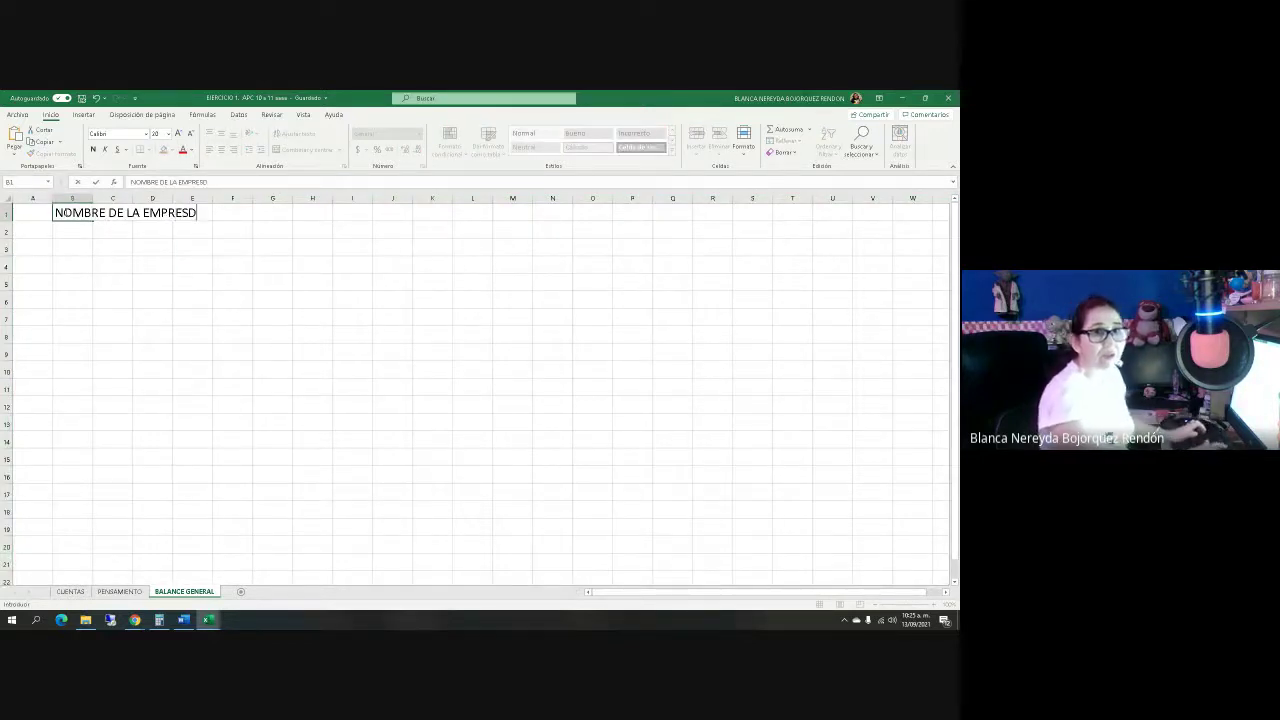
{"action": "key", "text": "BackSpace"}
{"action": "key", "text": "BackSpace"}
{"action": "type", "text": "A"}
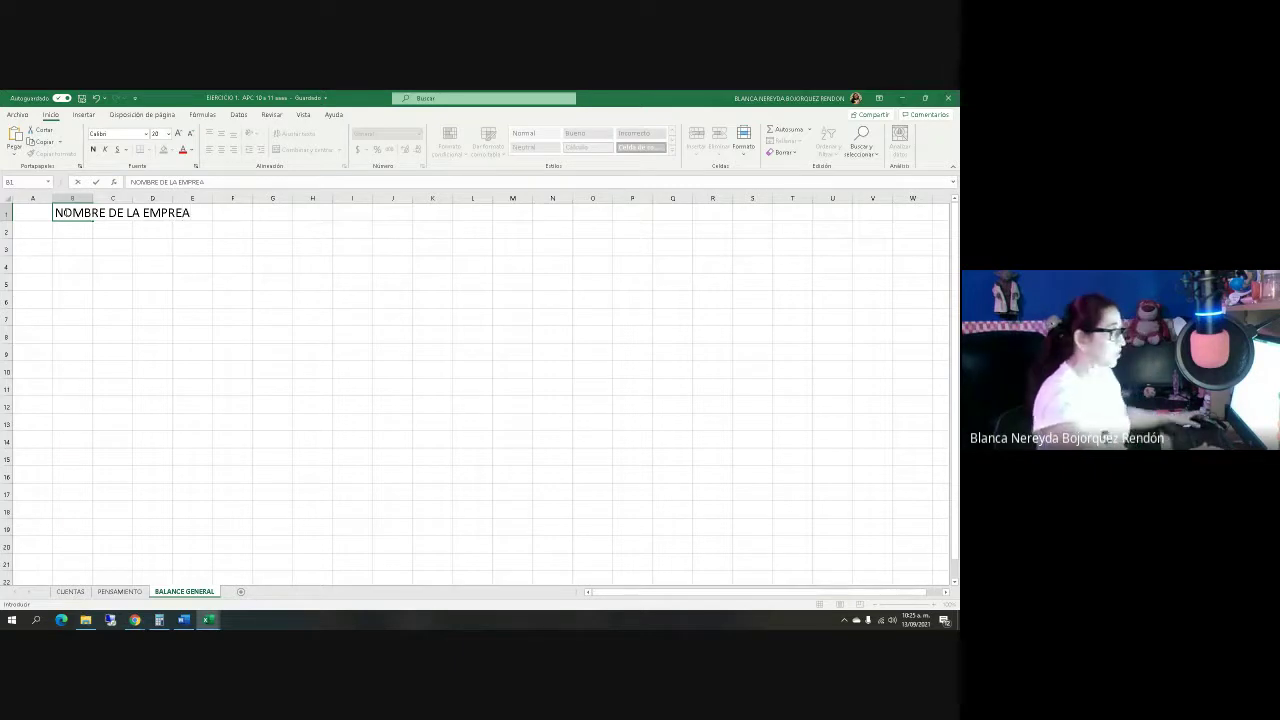
{"action": "left_click", "coordinate": [792, 527]}
{"action": "scroll", "coordinate": [440, 503], "scroll_direction": "up", "scroll_amount": 4}
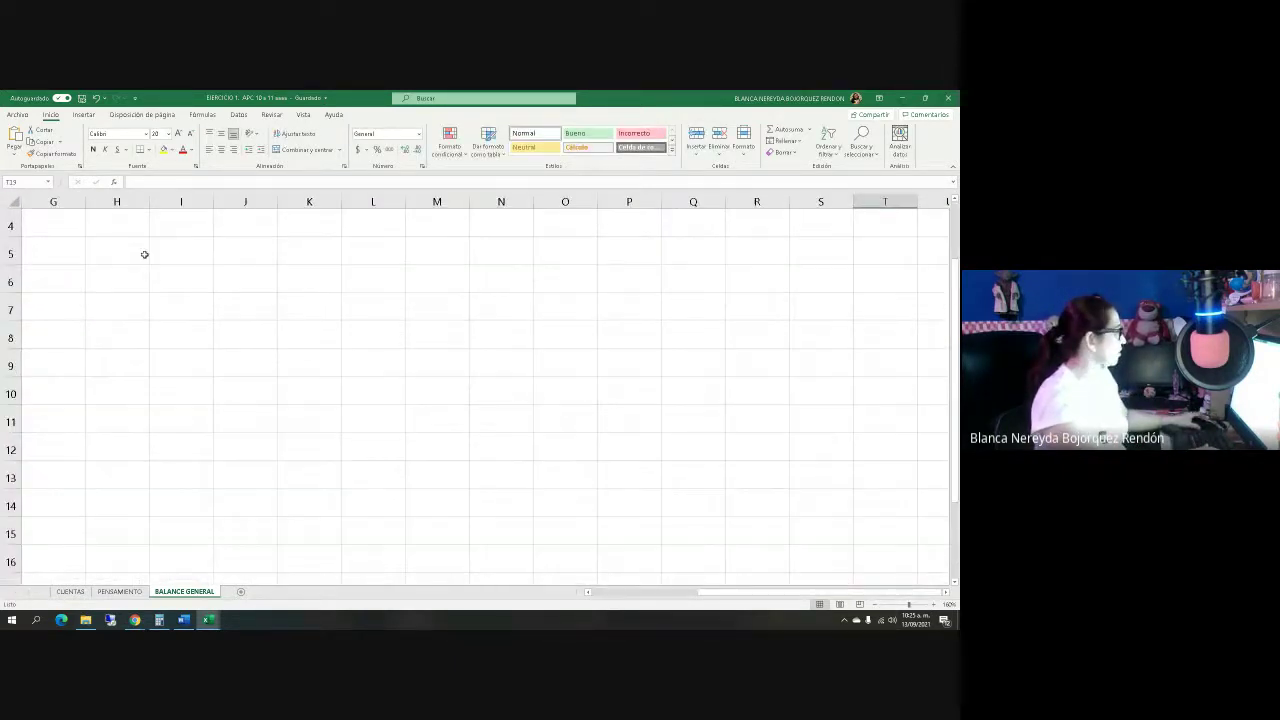
{"action": "left_click", "coordinate": [603, 597]}
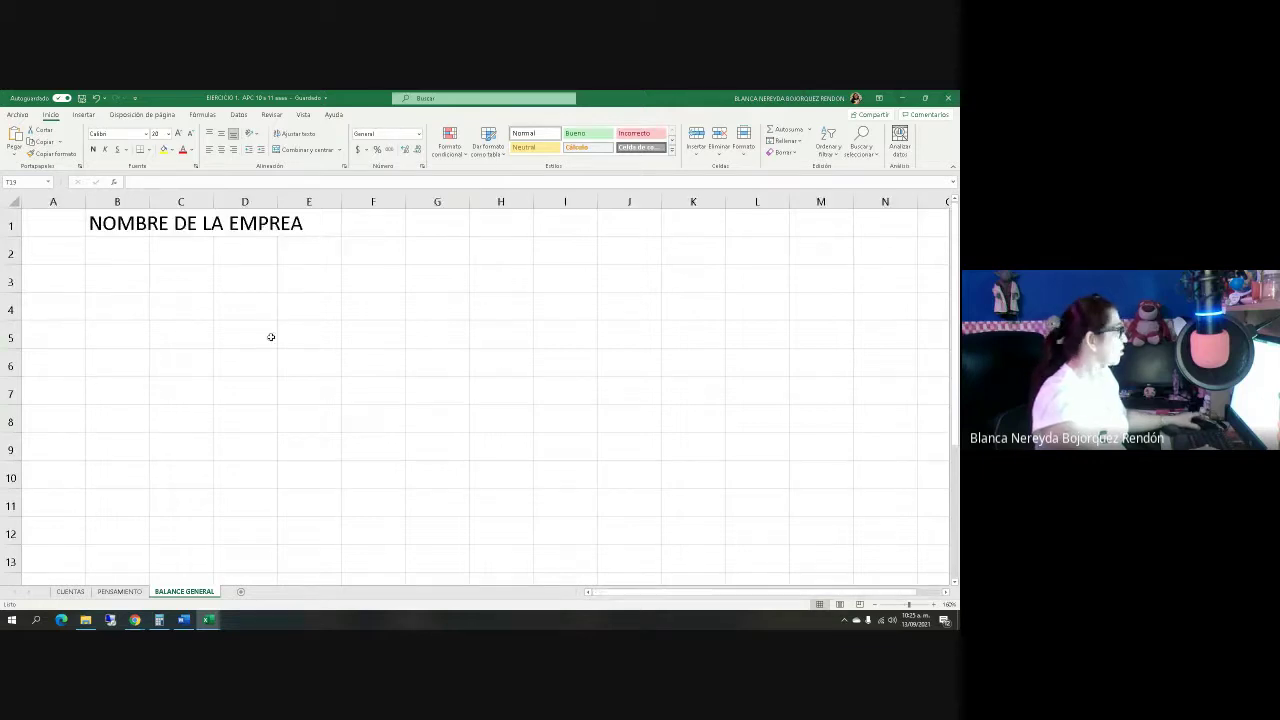
Extend the heading in B1 with ": NUNCA PIERDAS LA FE SA", taking the company name from the Word exercise document.
{"action": "left_click", "coordinate": [109, 225]}
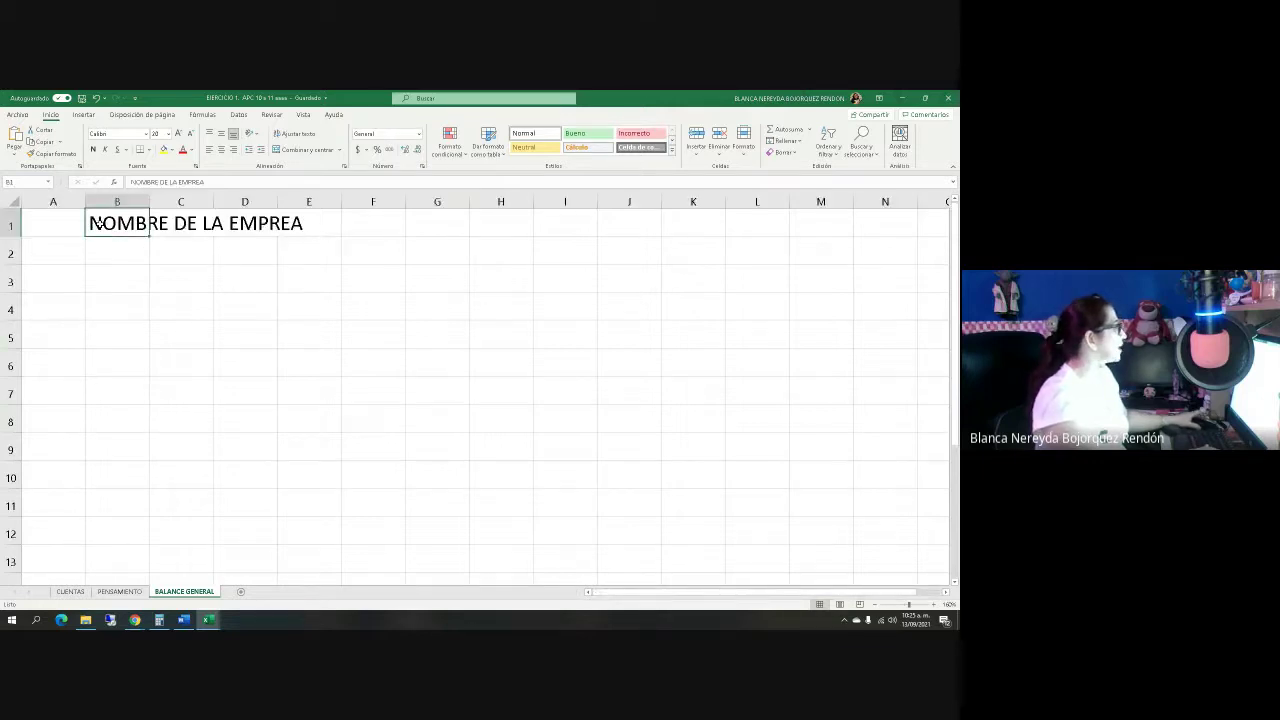
{"action": "left_click", "coordinate": [213, 183]}
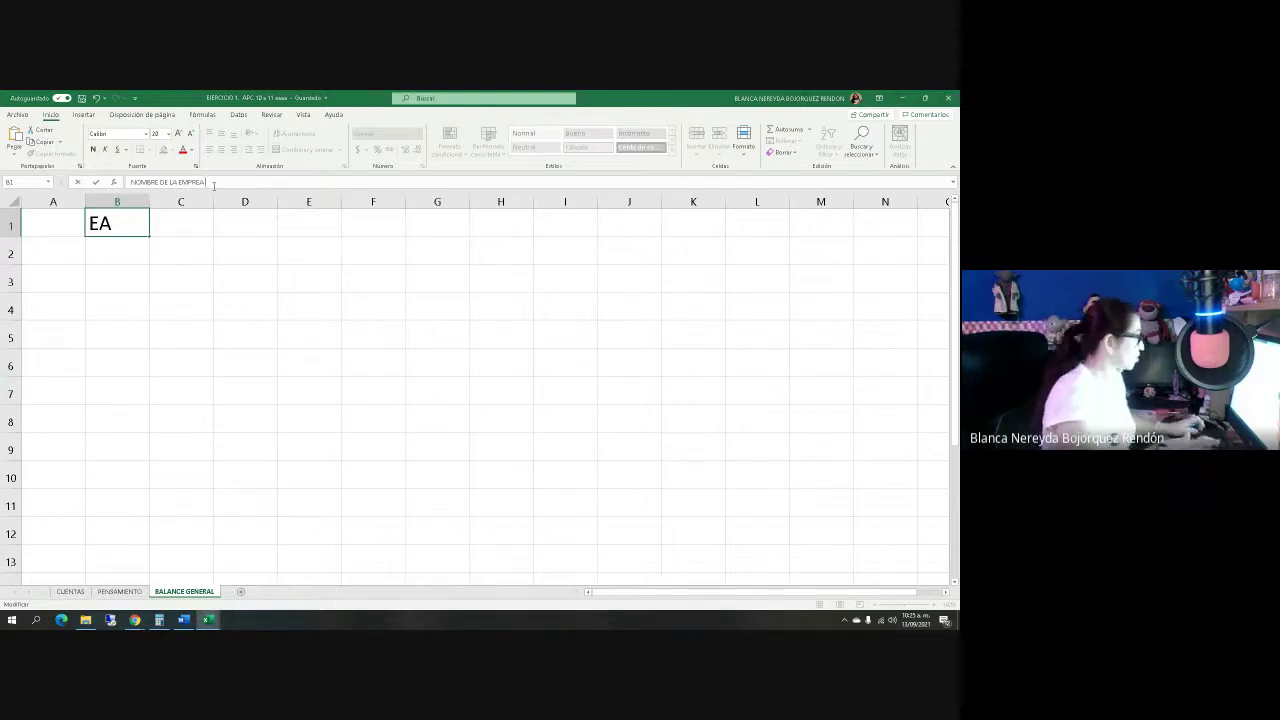
{"action": "type", "text": ":"}
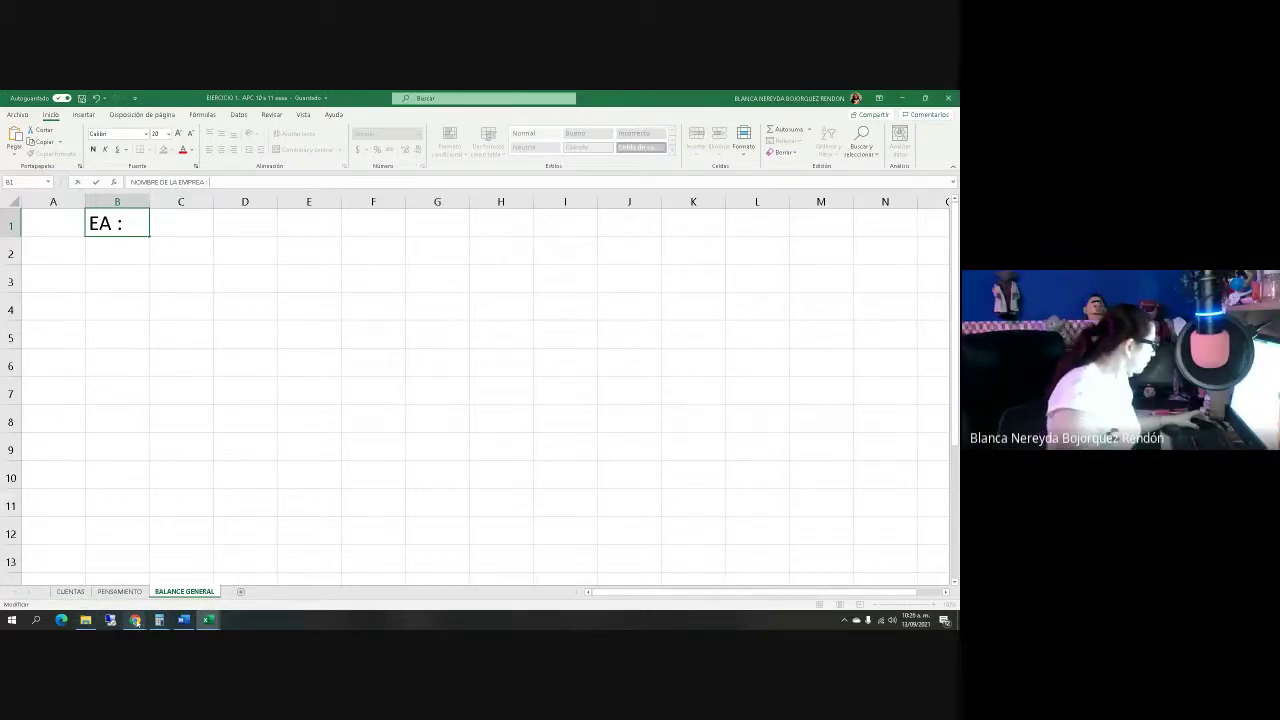
{"action": "left_click", "coordinate": [183, 620]}
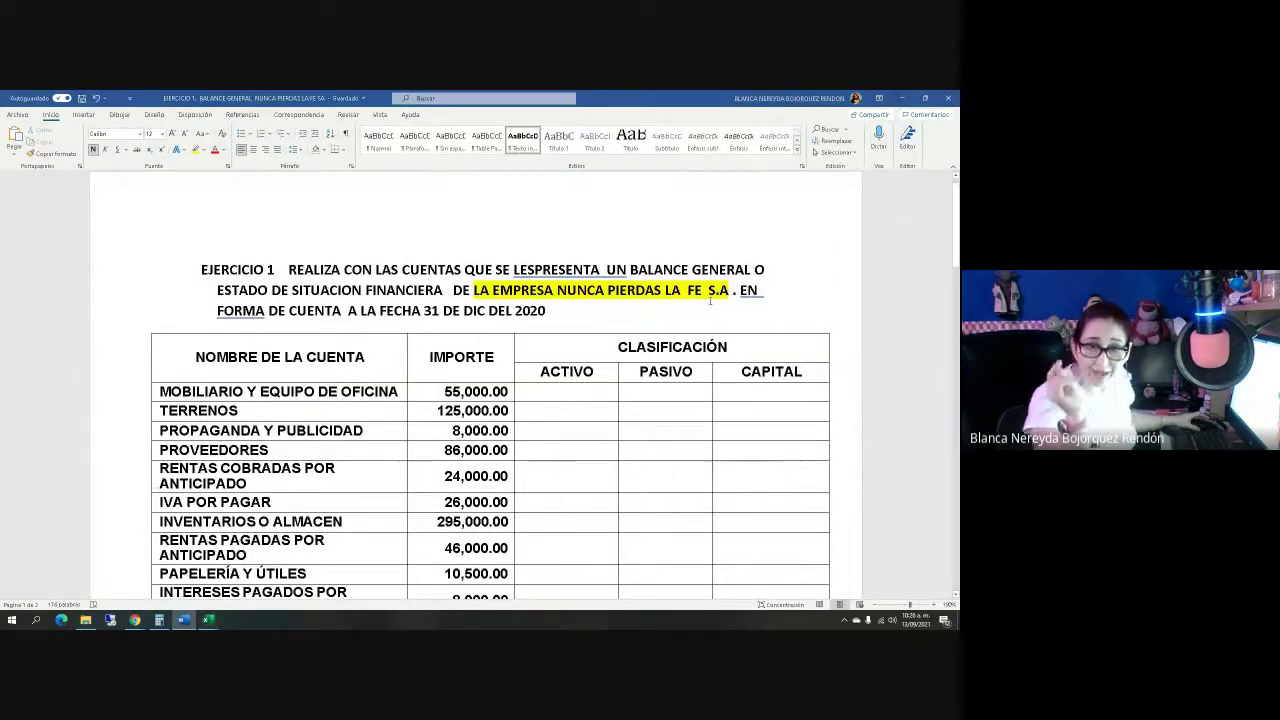
{"action": "key", "text": "alt+Tab"}
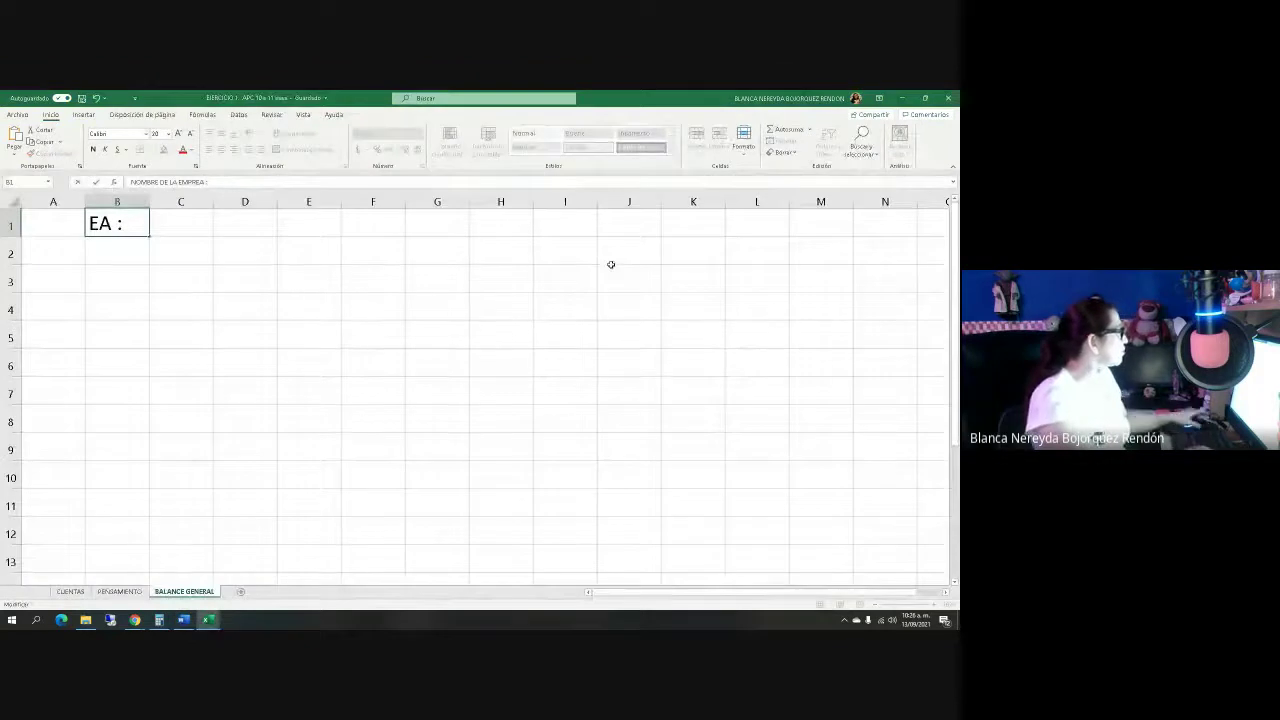
{"action": "type", "text": "NUNCA PIERSA"}
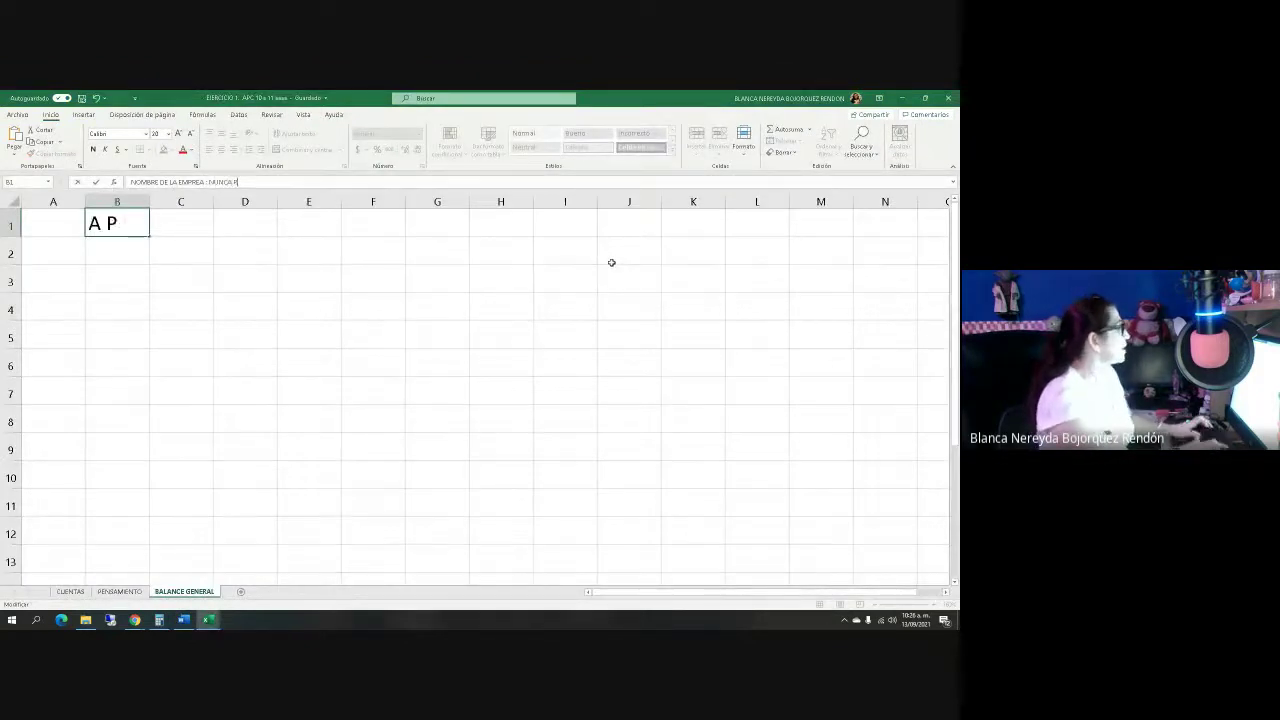
{"action": "key", "text": "BackSpace"}
{"action": "key", "text": "BackSpace"}
{"action": "type", "text": "DA"}
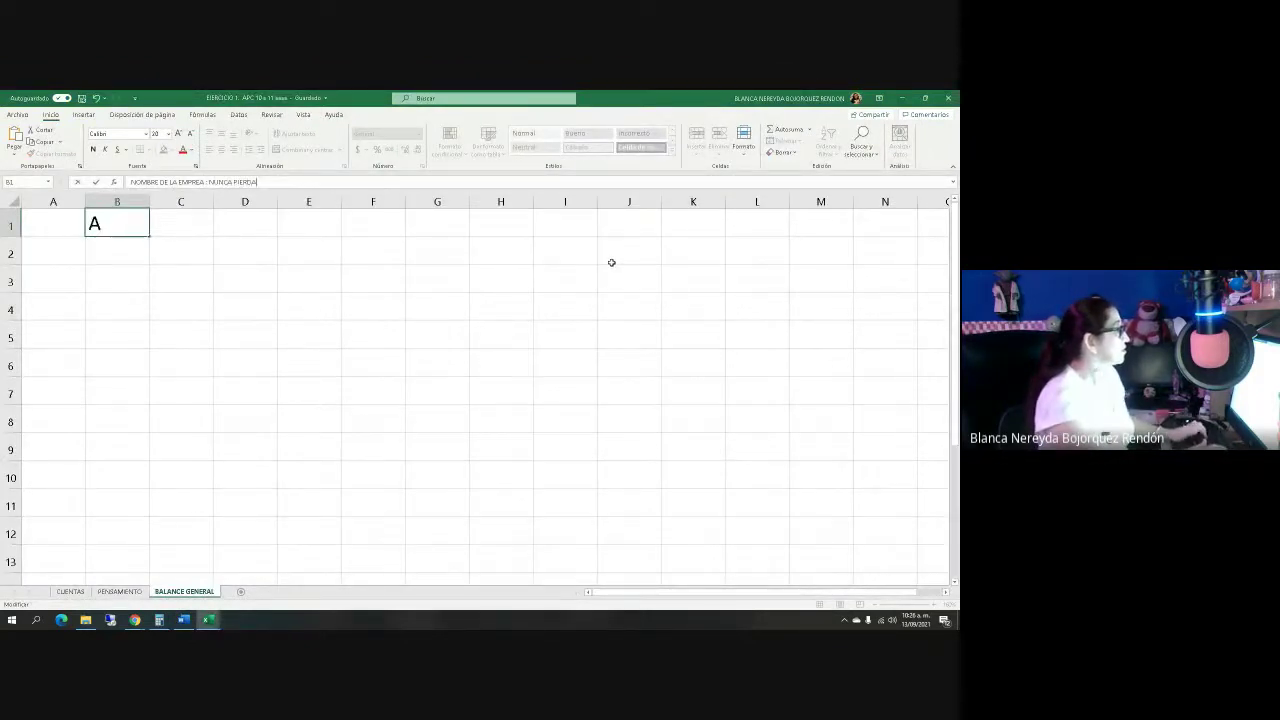
{"action": "type", "text": "S LA FE SA"}
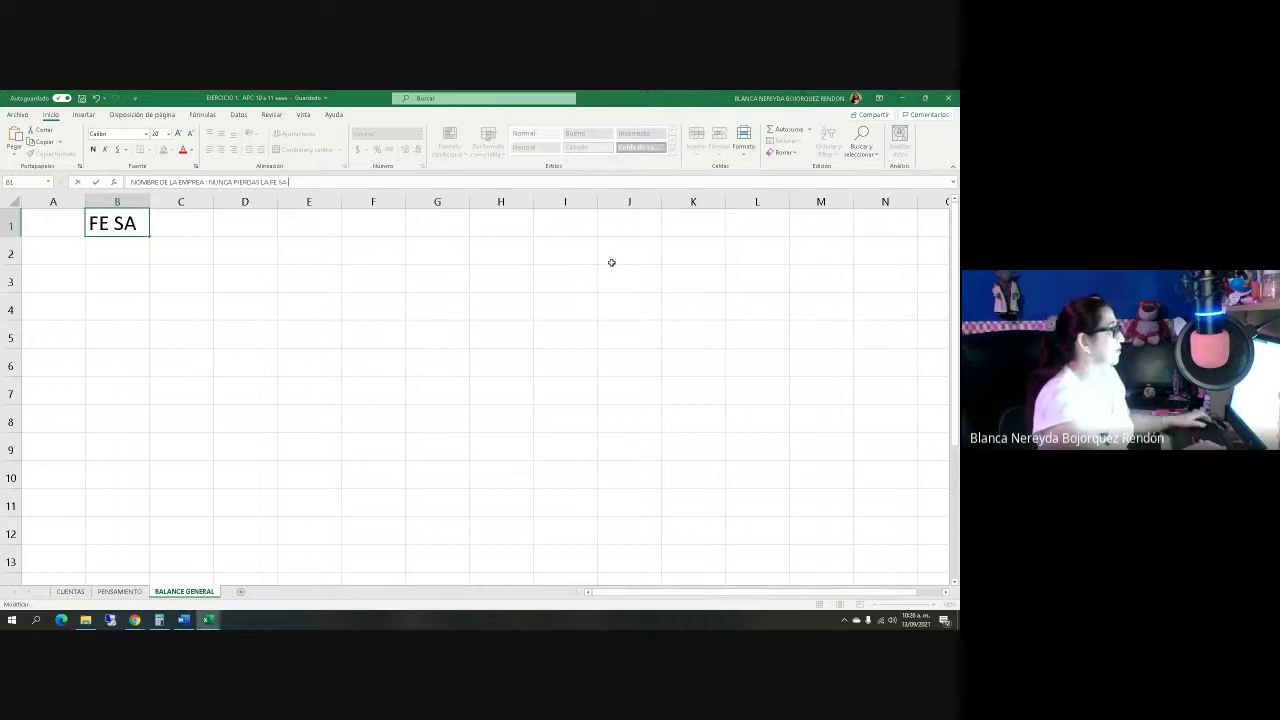
Enter "NOMBRE DEL ESTADO FINANCIERO: BALANCE GENERAL" in cell B2 as the second heading line.
{"action": "left_click", "coordinate": [128, 253]}
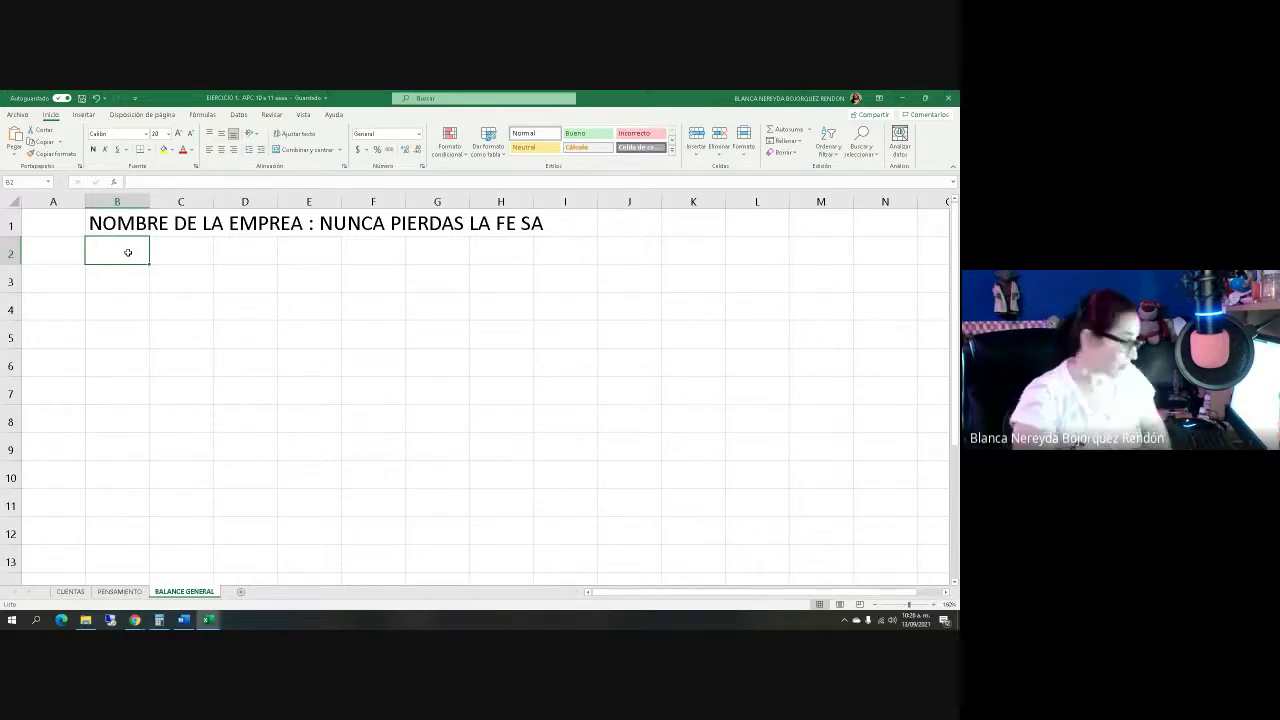
{"action": "type", "text": "NPOM"}
{"action": "key", "text": "BackSpace"}
{"action": "key", "text": "BackSpace"}
{"action": "key", "text": "BackSpace"}
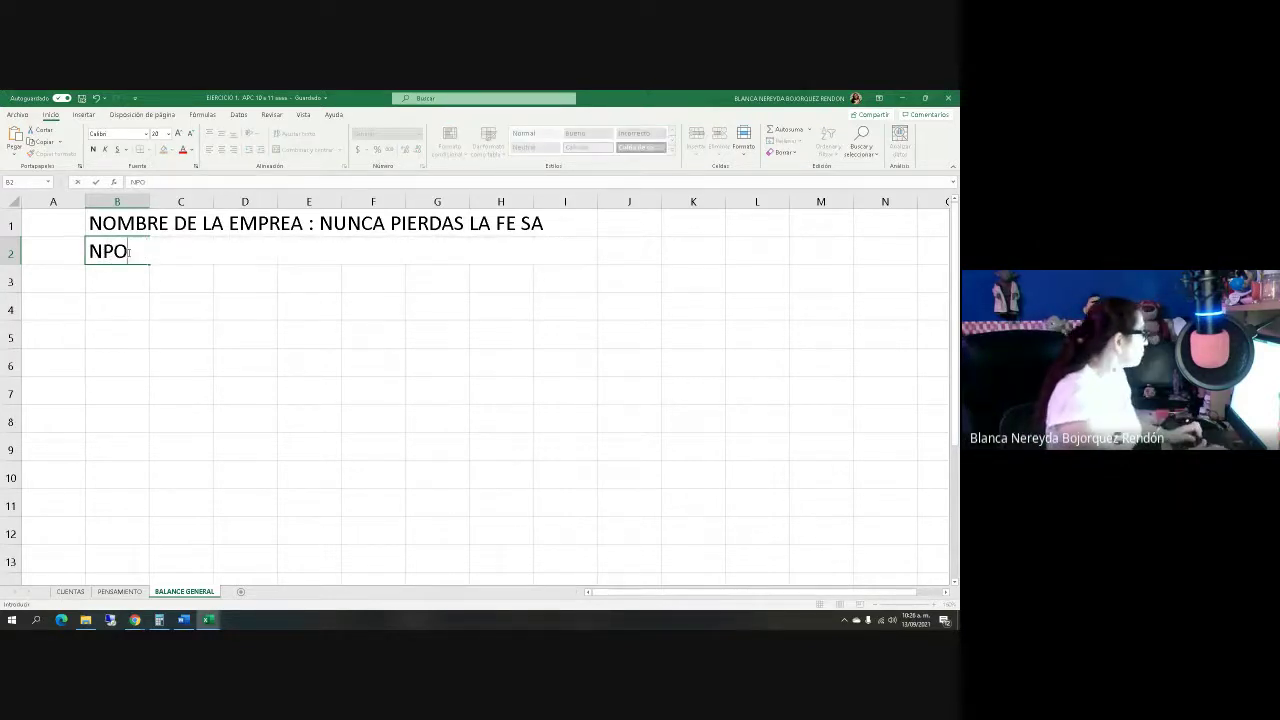
{"action": "type", "text": "OMBRE DEL EWST"}
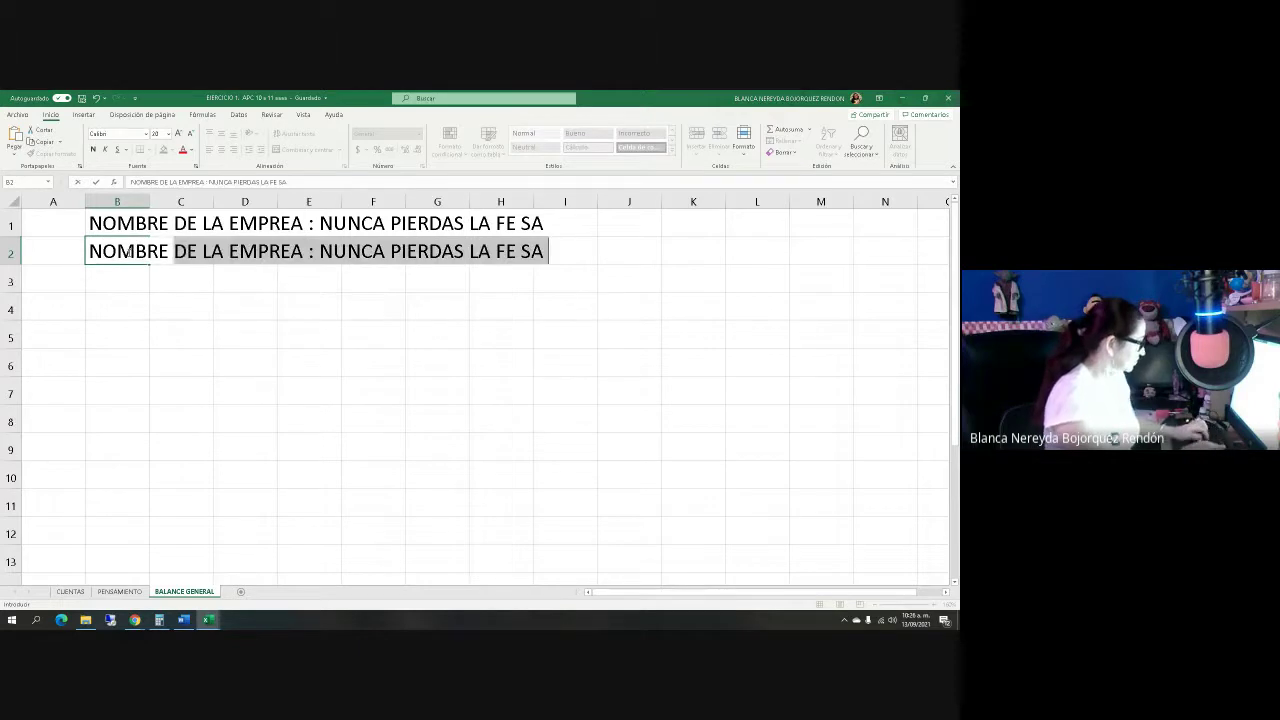
{"action": "key", "text": "BackSpace"}
{"action": "key", "text": "BackSpace"}
{"action": "key", "text": "BackSpace"}
{"action": "key", "text": "BackSpace"}
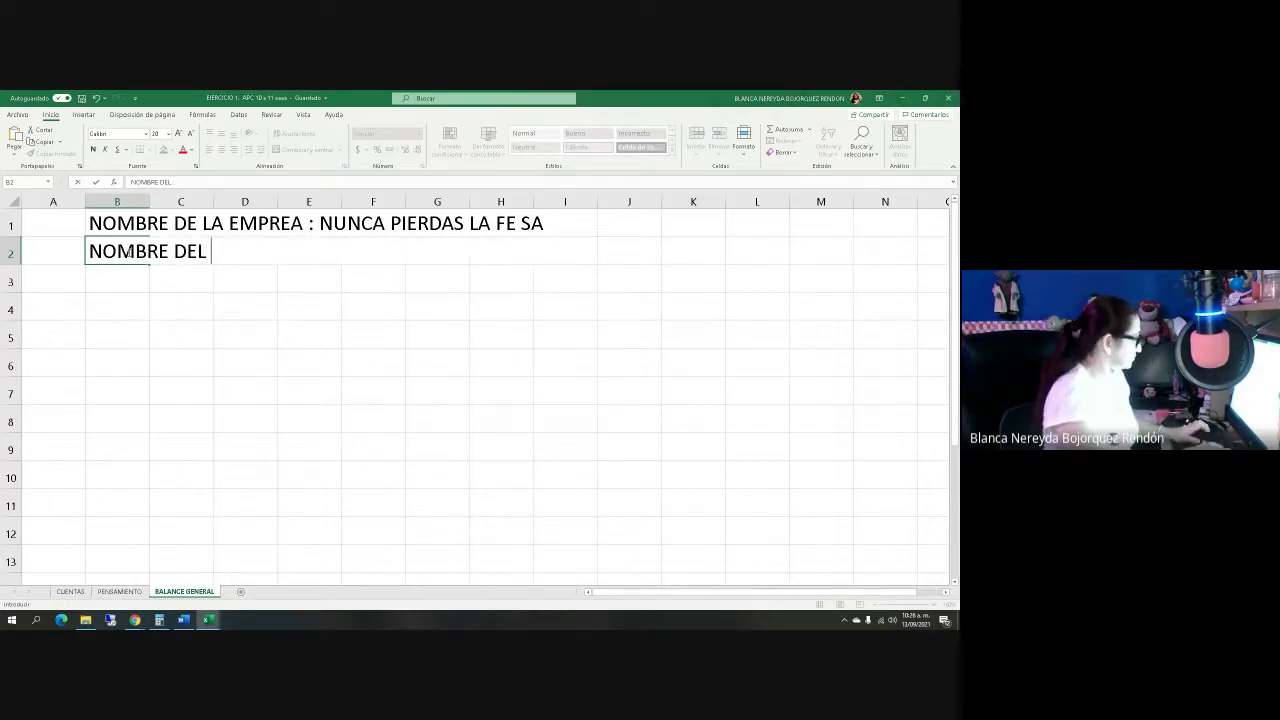
{"action": "type", "text": "ESTADO FINMA"}
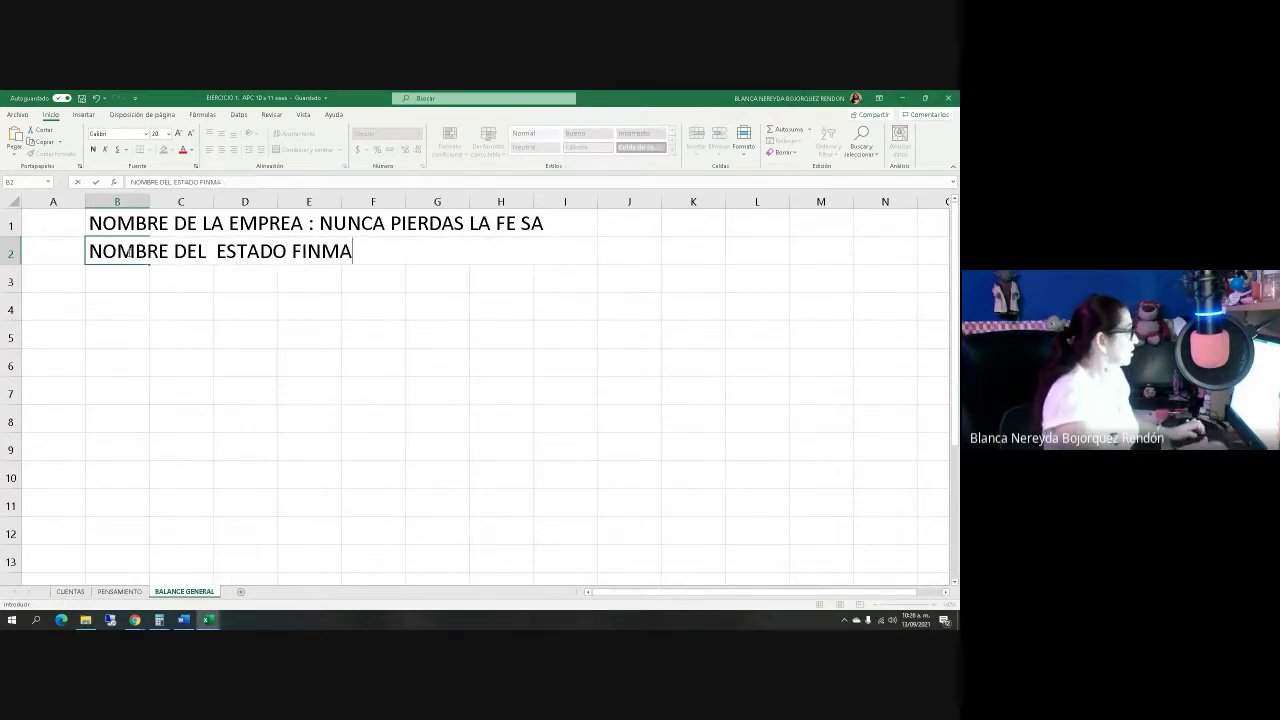
{"action": "key", "text": "BackSpace"}
{"action": "key", "text": "BackSpace"}
{"action": "type", "text": "ANCIERPO"}
{"action": "key", "text": "BackSpace"}
{"action": "key", "text": "BackSpace"}
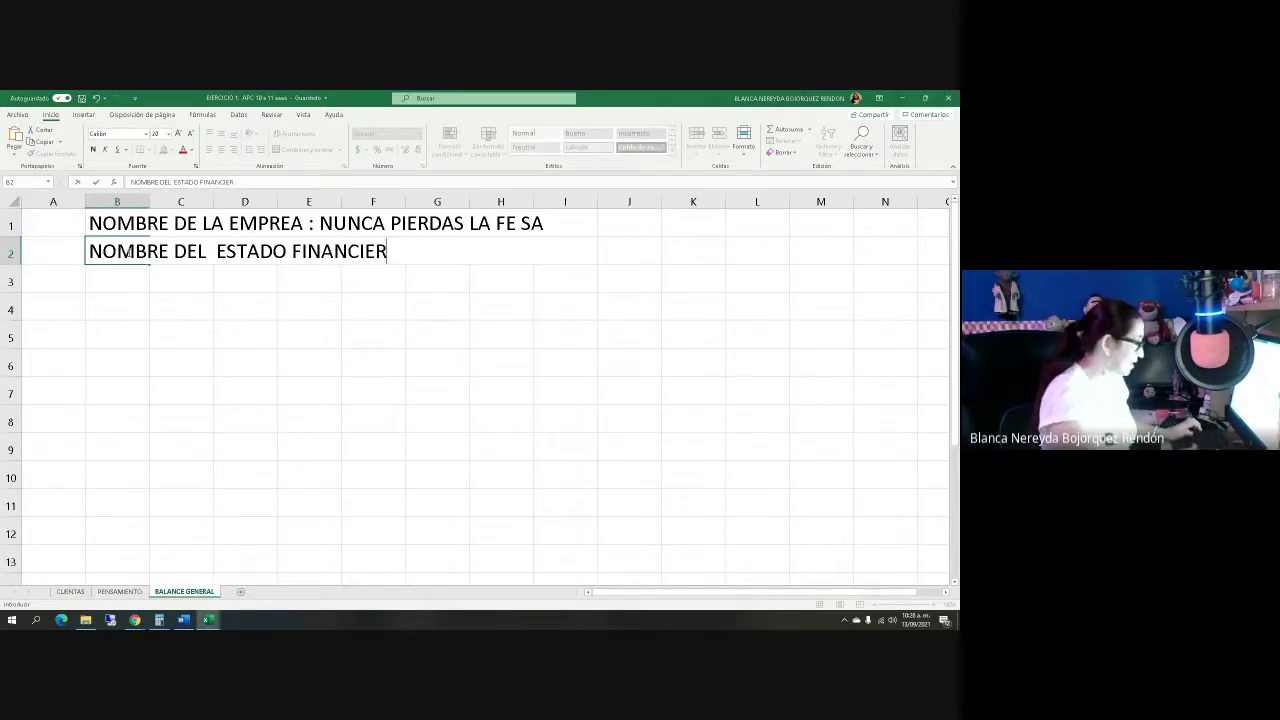
{"action": "type", "text": "O:"}
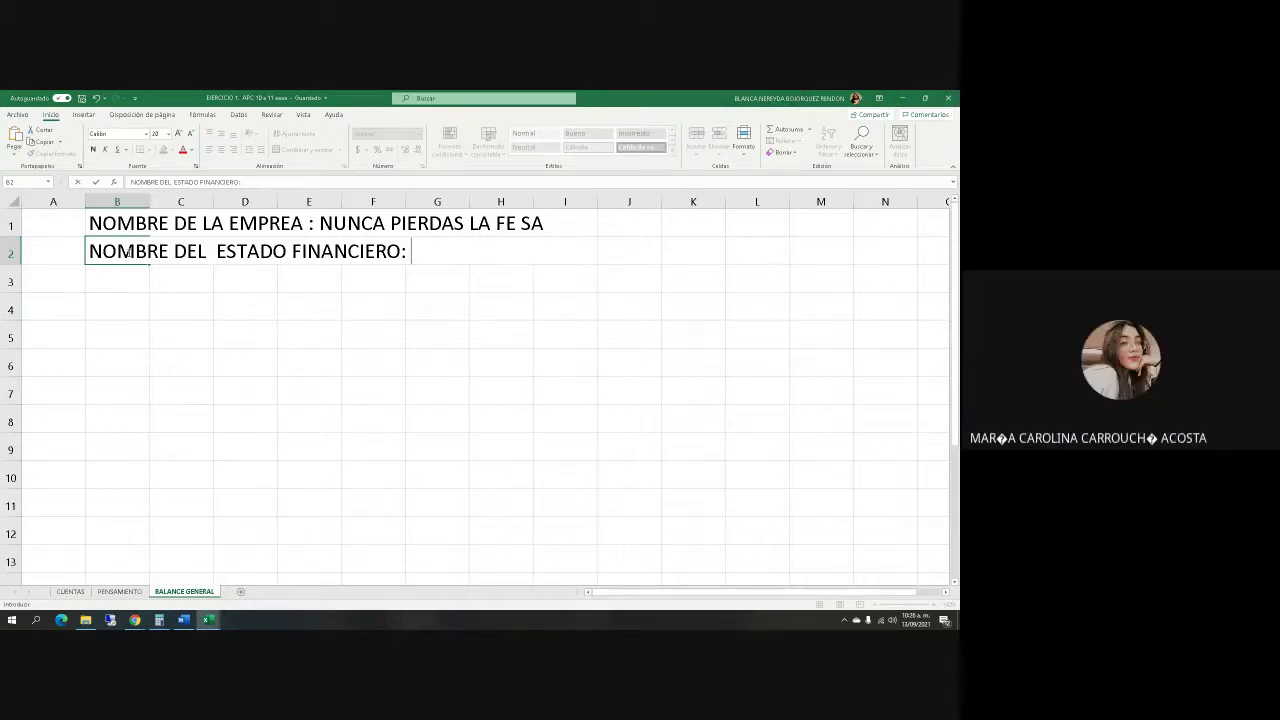
{"action": "type", "text": "BALANCE "}
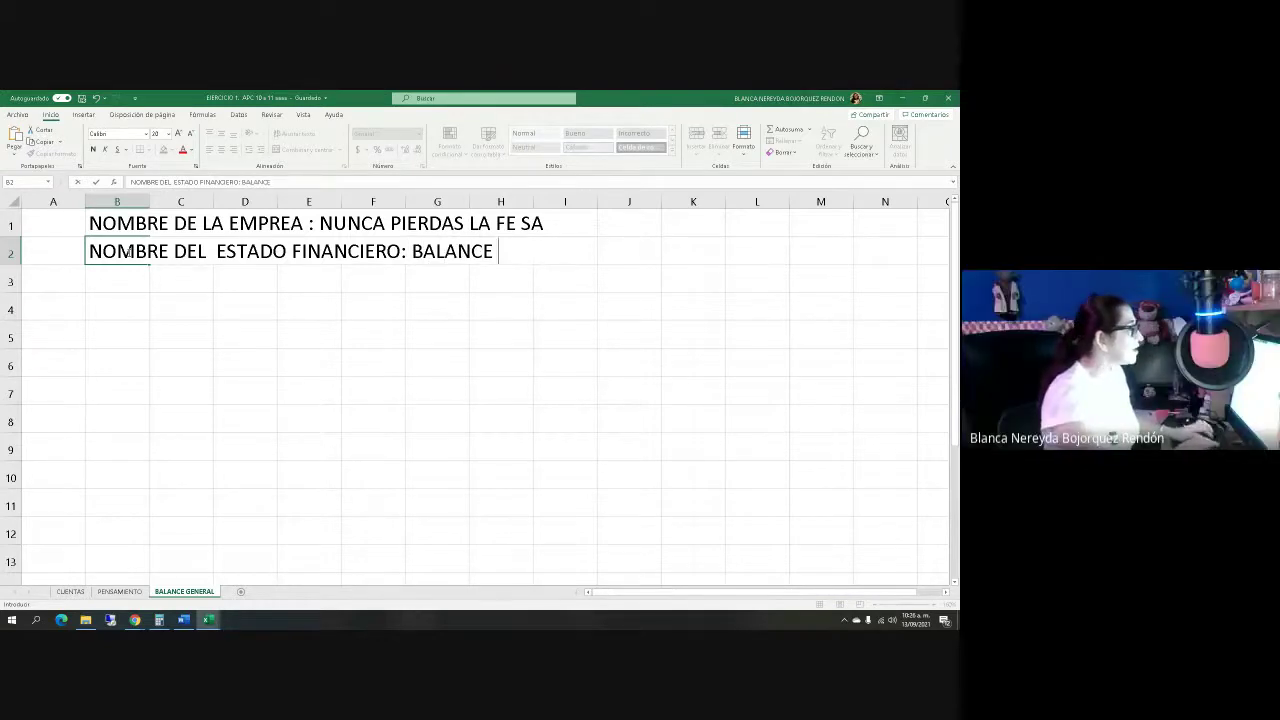
{"action": "type", "text": "GENERAL"}
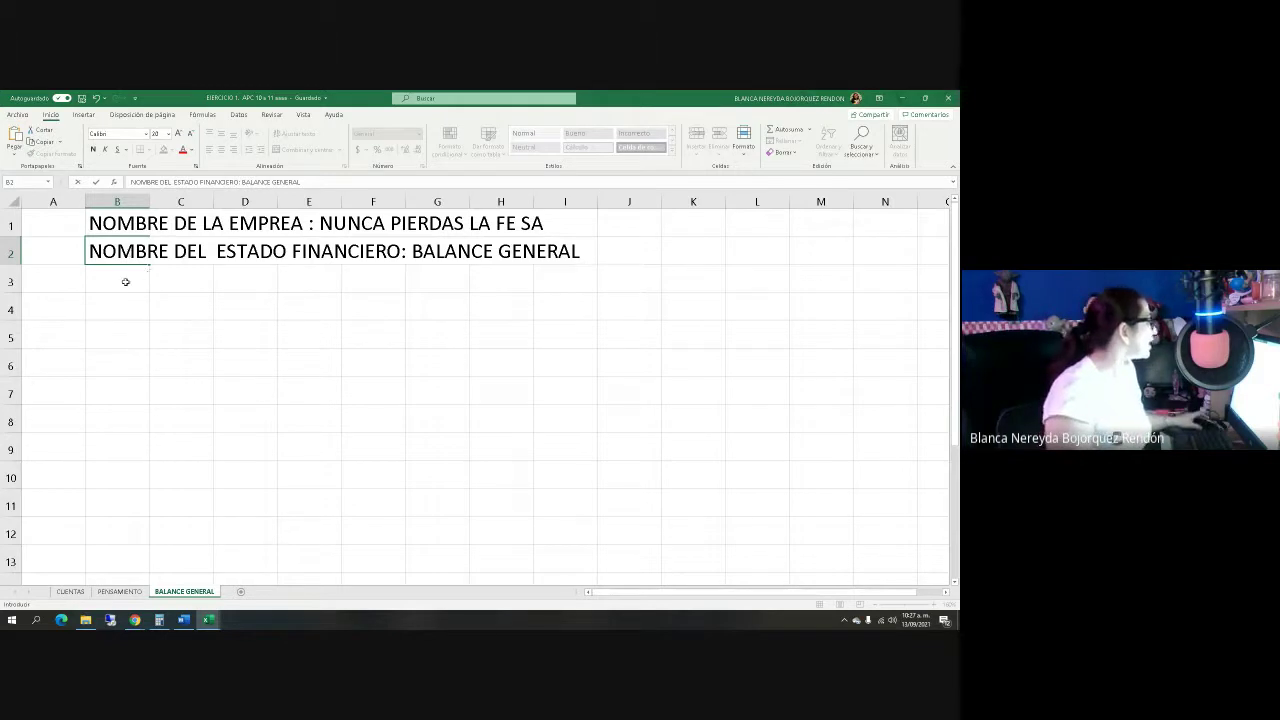
Enter the label "FECHA:" in cell B3 as the start of the third heading line.
{"action": "left_click", "coordinate": [125, 281]}
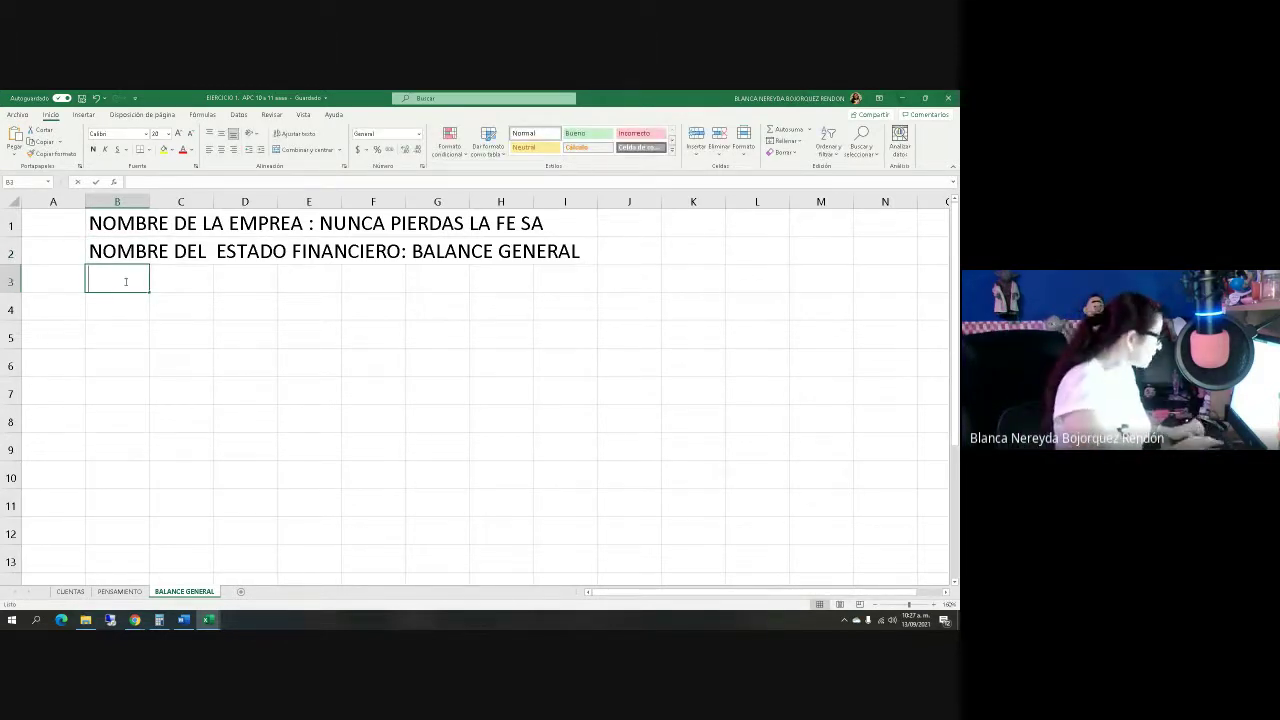
{"action": "type", "text": "ECHA"}
{"action": "key", "text": "BackSpace"}
{"action": "key", "text": "BackSpace"}
{"action": "key", "text": "BackSpace"}
{"action": "type", "text": "F"}
{"action": "key", "text": "BackSpace"}
{"action": "key", "text": "BackSpace"}
{"action": "type", "text": "F"}
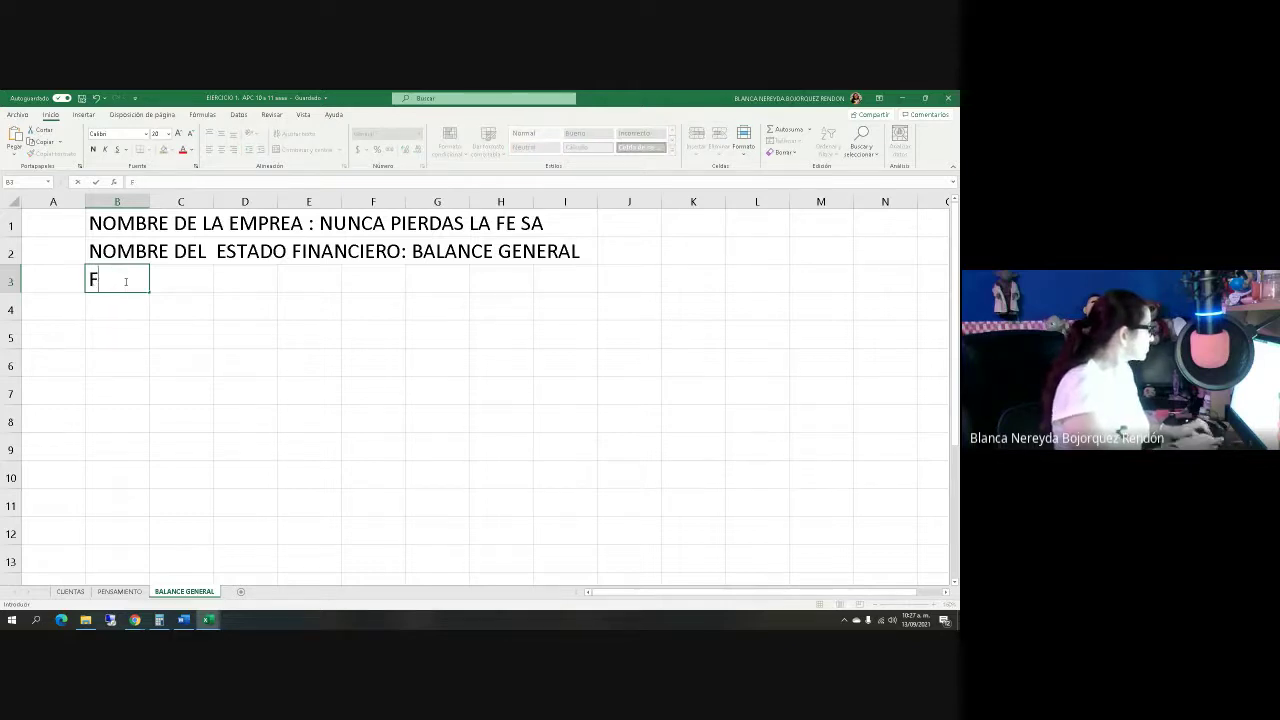
{"action": "type", "text": "EHCA"}
{"action": "key", "text": "BackSpace"}
{"action": "key", "text": "BackSpace"}
{"action": "key", "text": "BackSpace"}
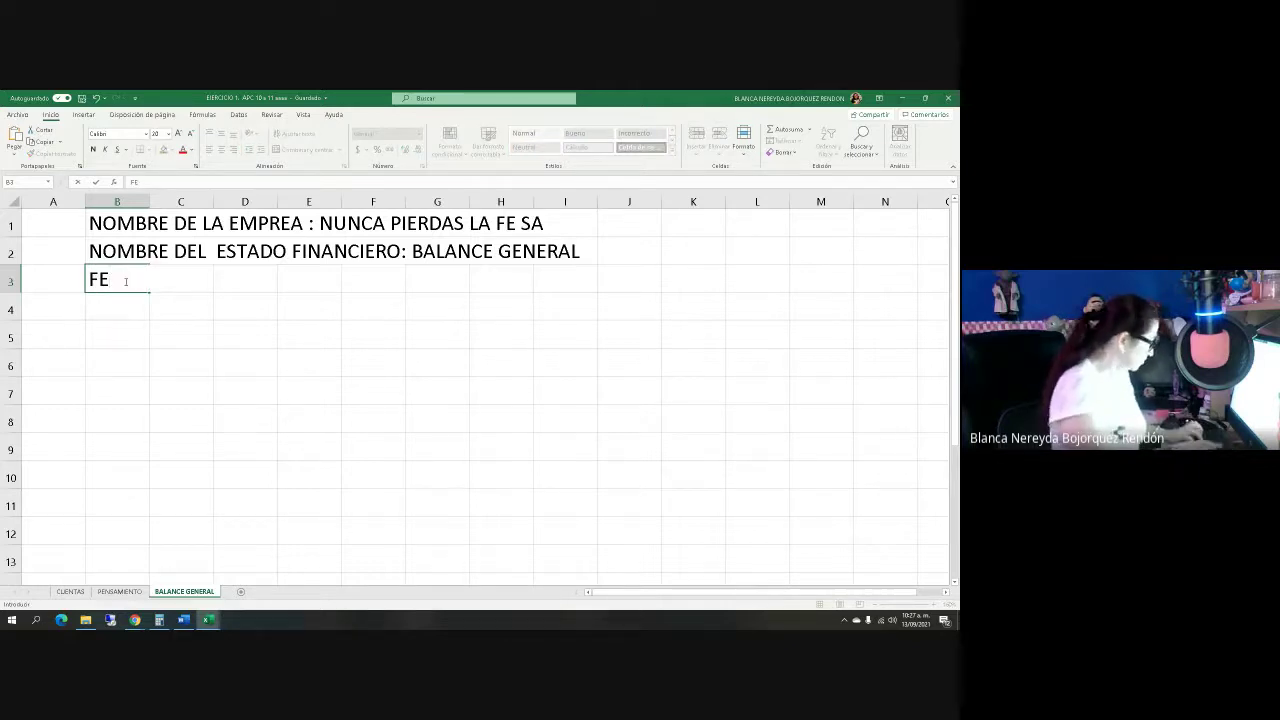
{"action": "type", "text": "CHA:"}
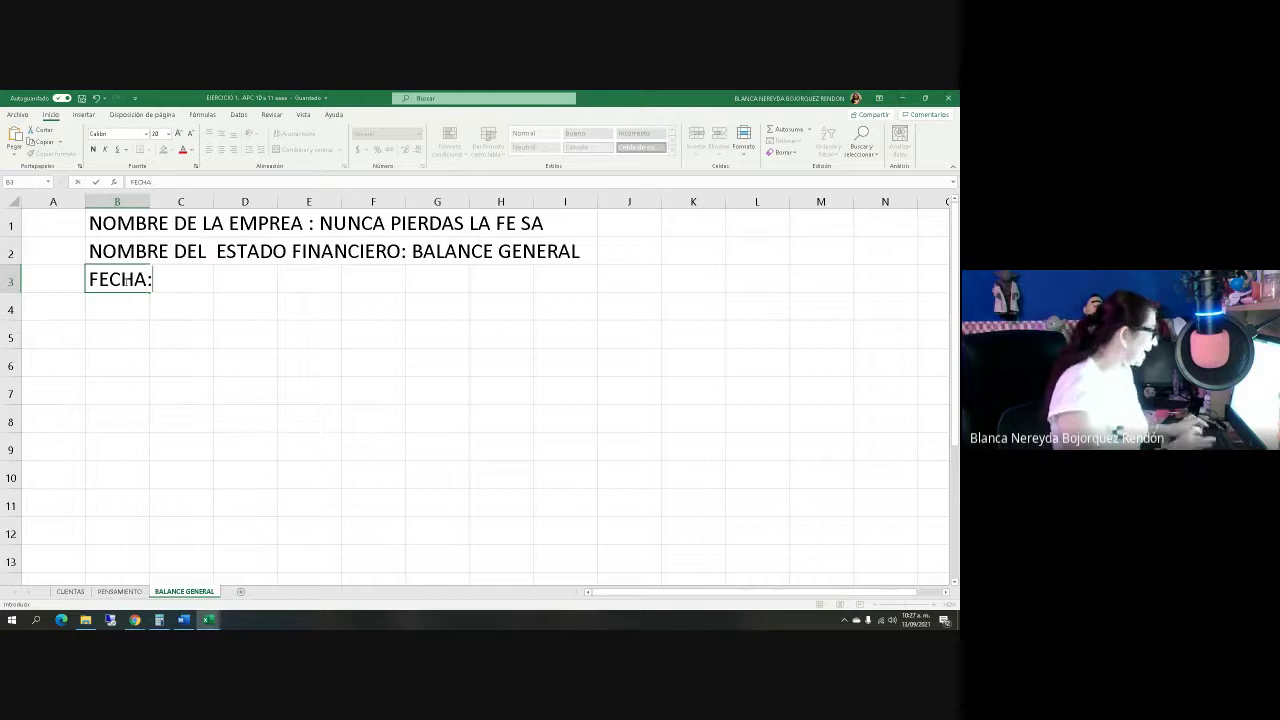
Switch to the Word exercise document and highlight "FORMA DE CUENTA A LA FECHA 31 DE DIC DEL 2020" in yellow.
{"action": "key", "text": "alt+Tab"}
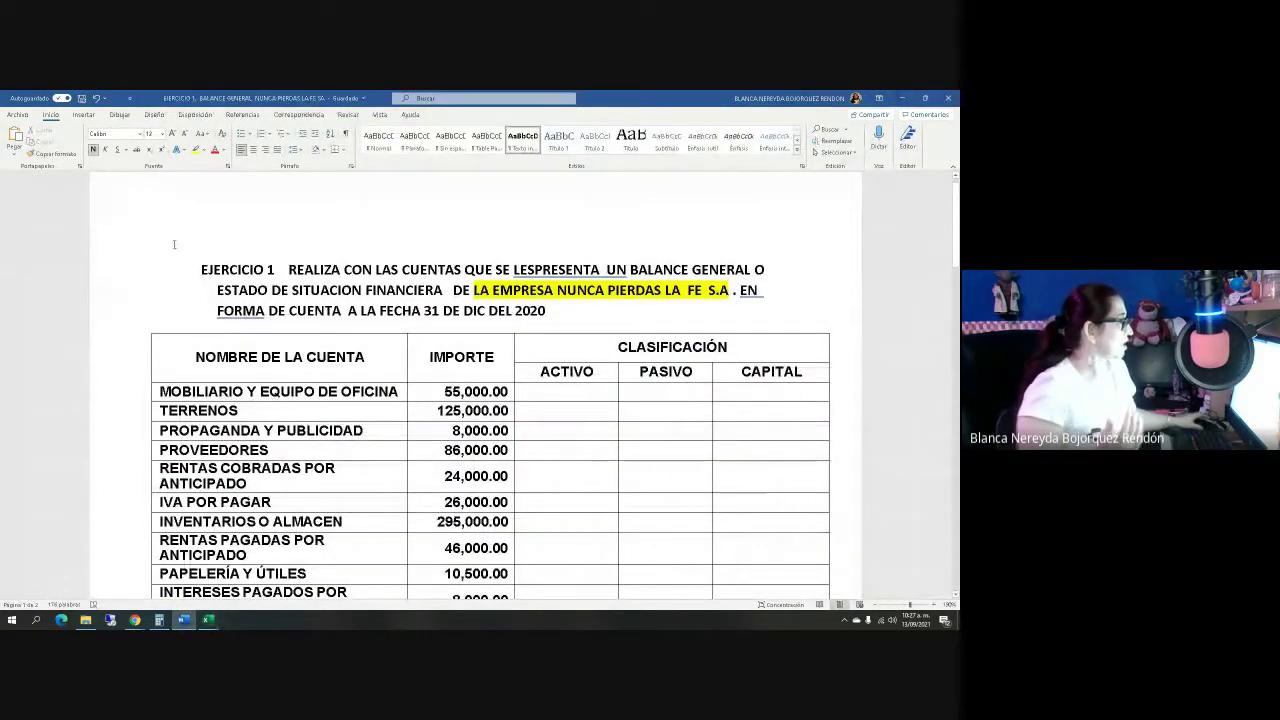
{"action": "left_click_drag", "start_coordinate": [217, 311], "coordinate": [545, 311]}
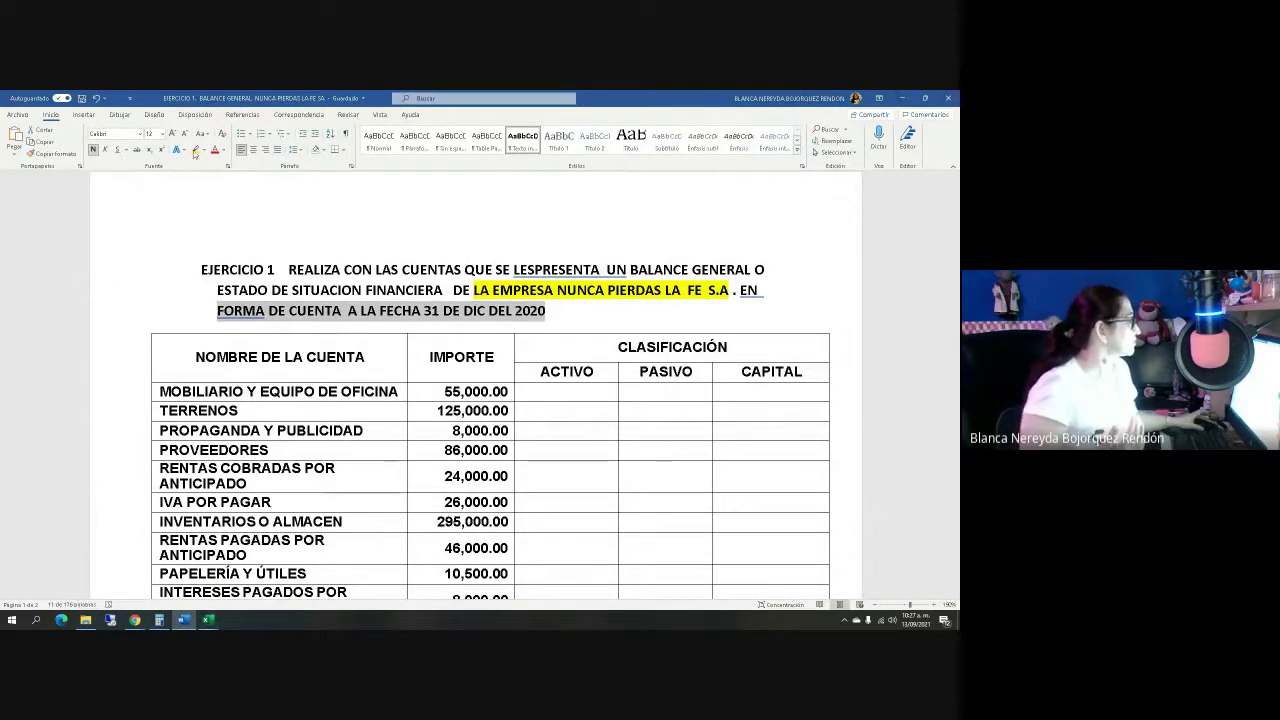
{"action": "left_click", "coordinate": [196, 149]}
{"action": "left_click", "coordinate": [519, 365]}
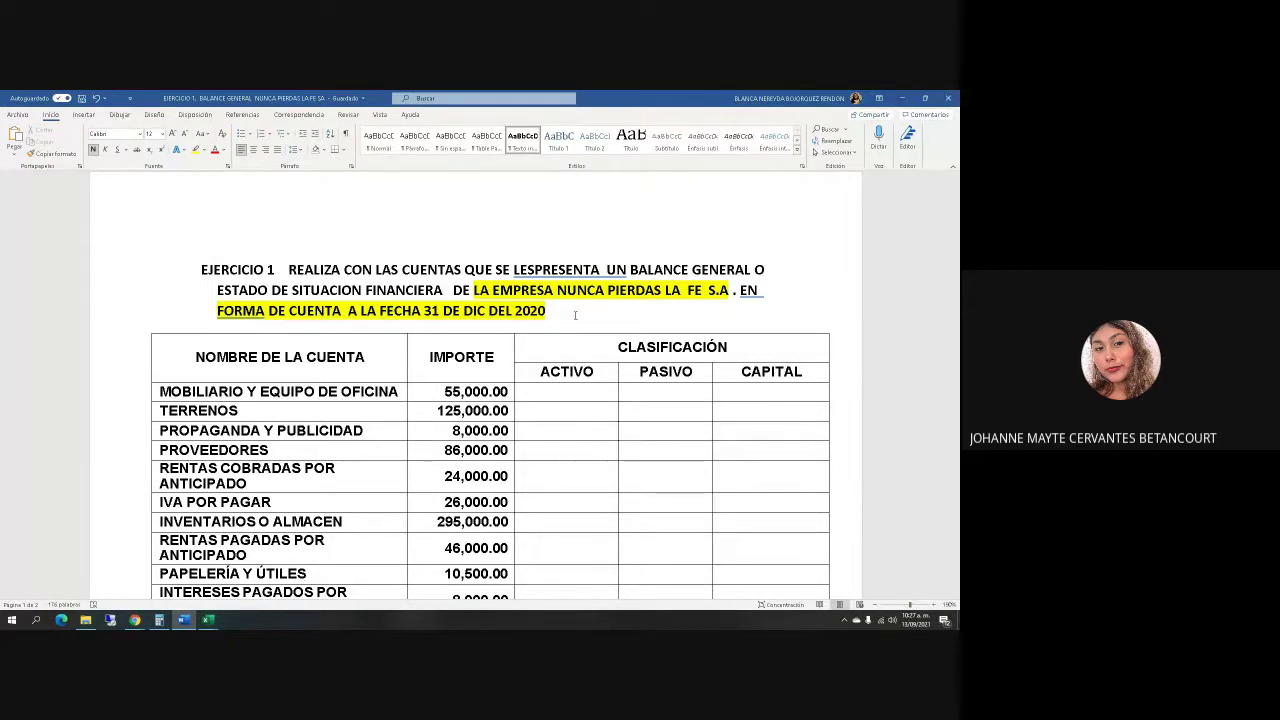
Return to the Excel workbook and complete the date heading in B3 with "31 DE DICIEMBRE DEL 2020".
{"action": "key", "text": "alt+Tab"}
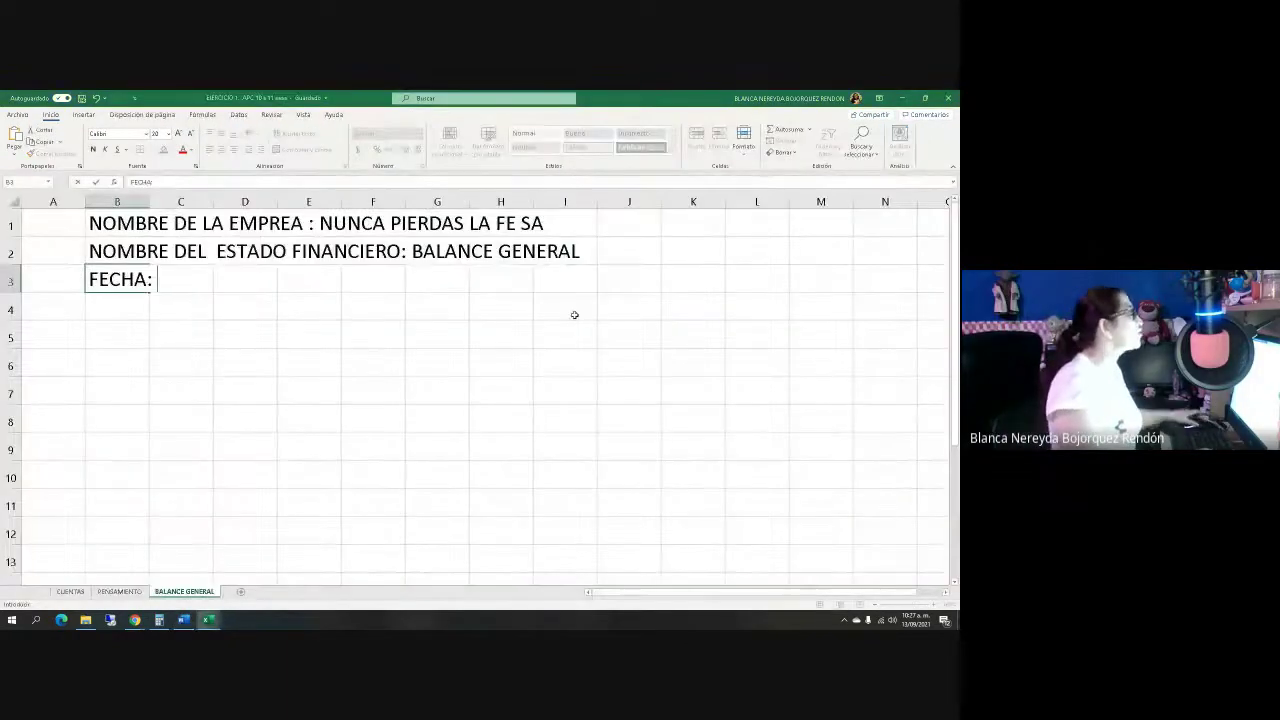
{"action": "type", "text": "31 DS"}
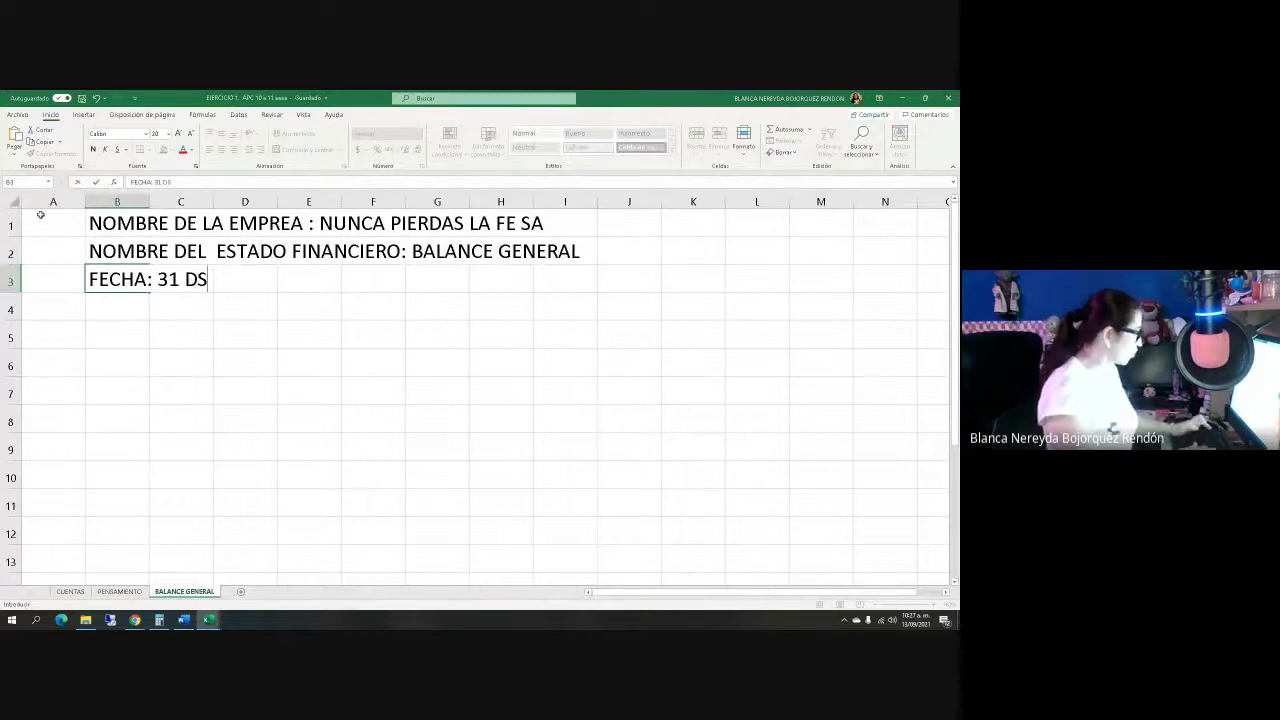
{"action": "key", "text": "BackSpace"}
{"action": "type", "text": "E DICIEMR"}
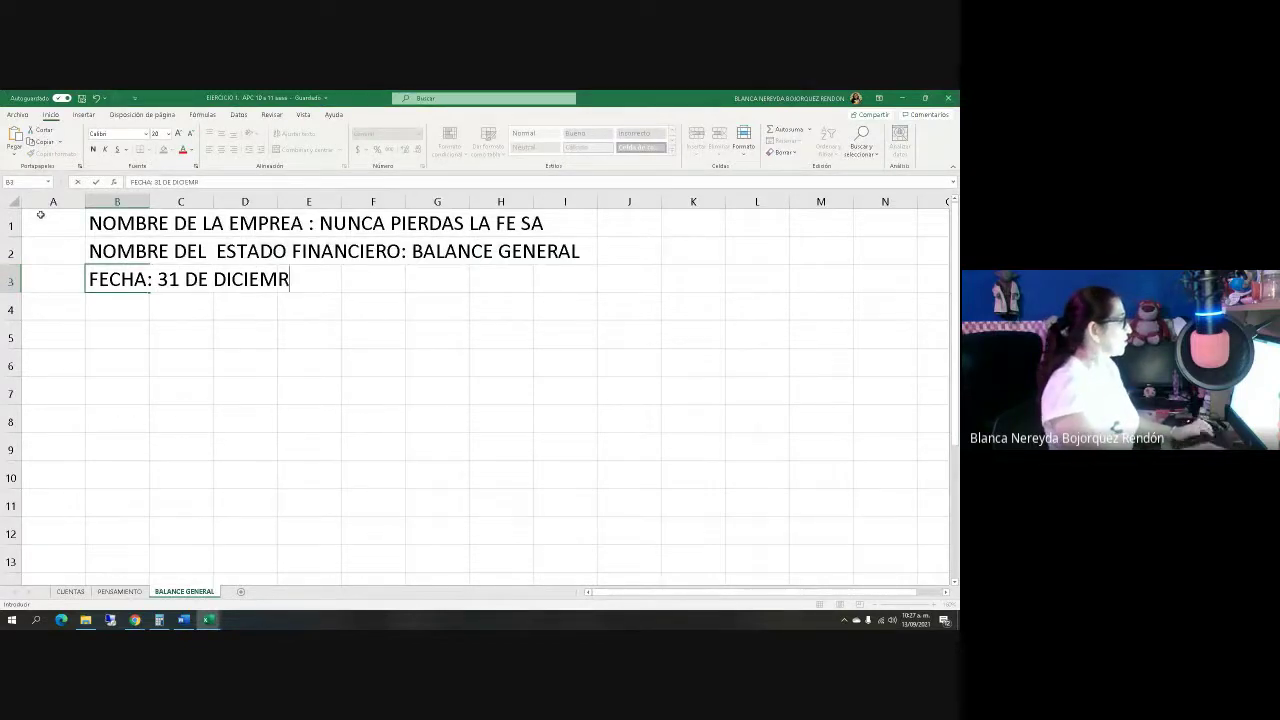
{"action": "key", "text": "BackSpace"}
{"action": "type", "text": "BRE DEL"}
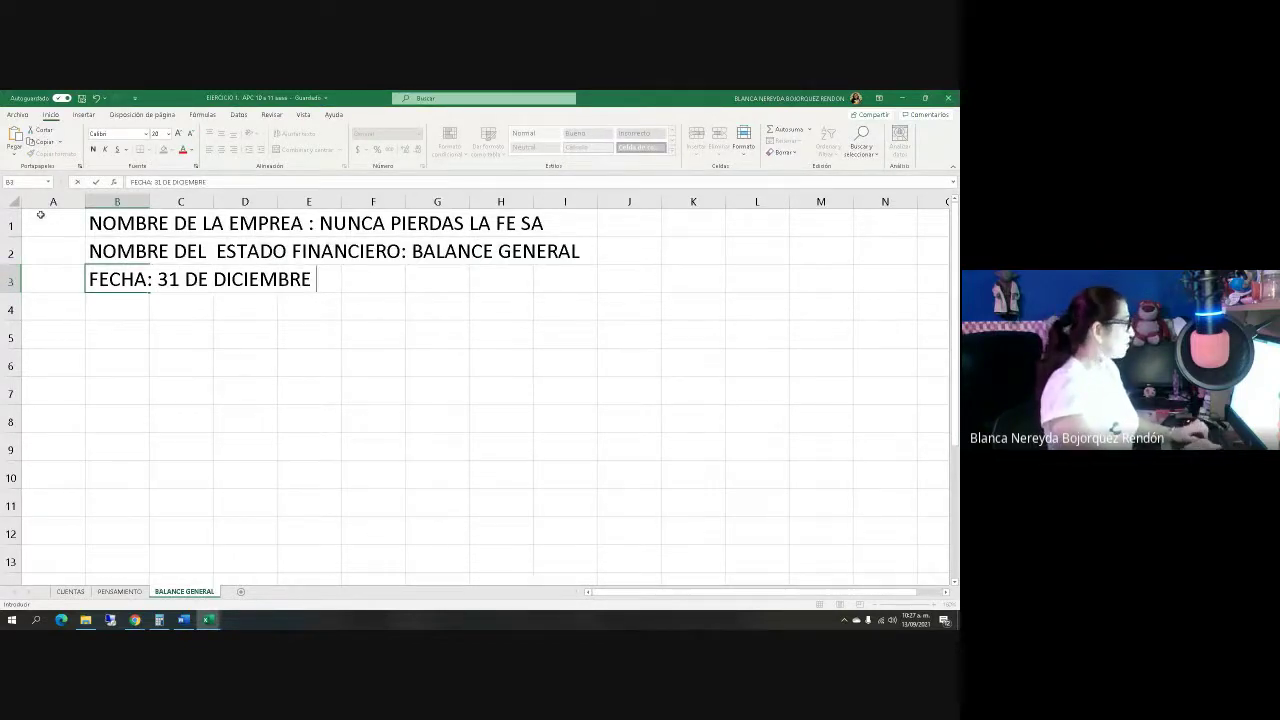
{"action": "key", "text": "BackSpace"}
{"action": "key", "text": "BackSpace"}
{"action": "key", "text": "BackSpace"}
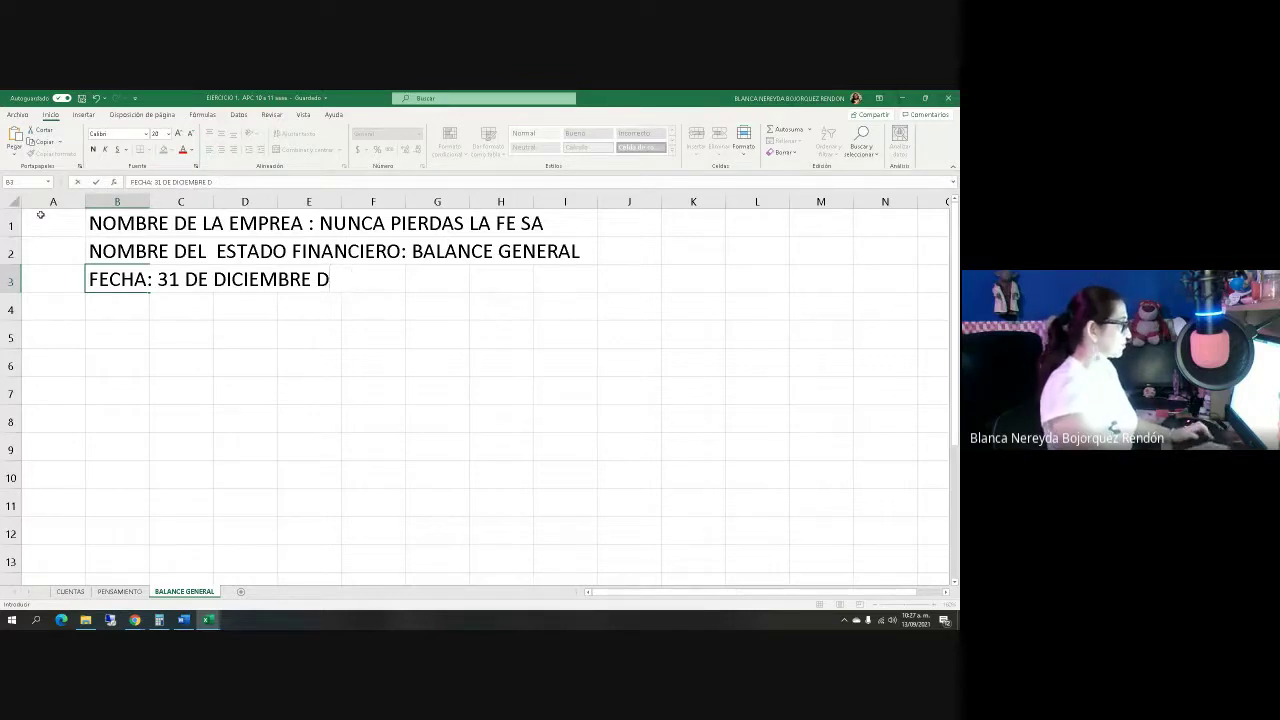
{"action": "type", "text": "EL 2020"}
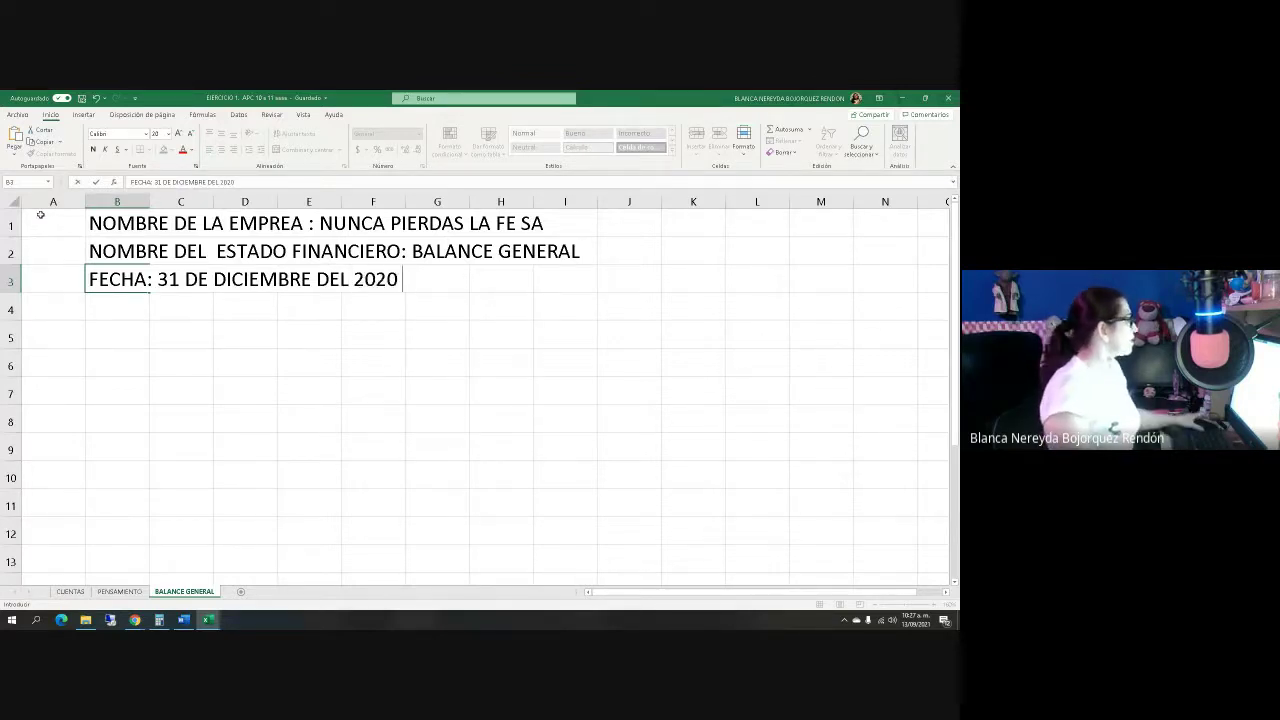
{"action": "key", "text": "Return"}
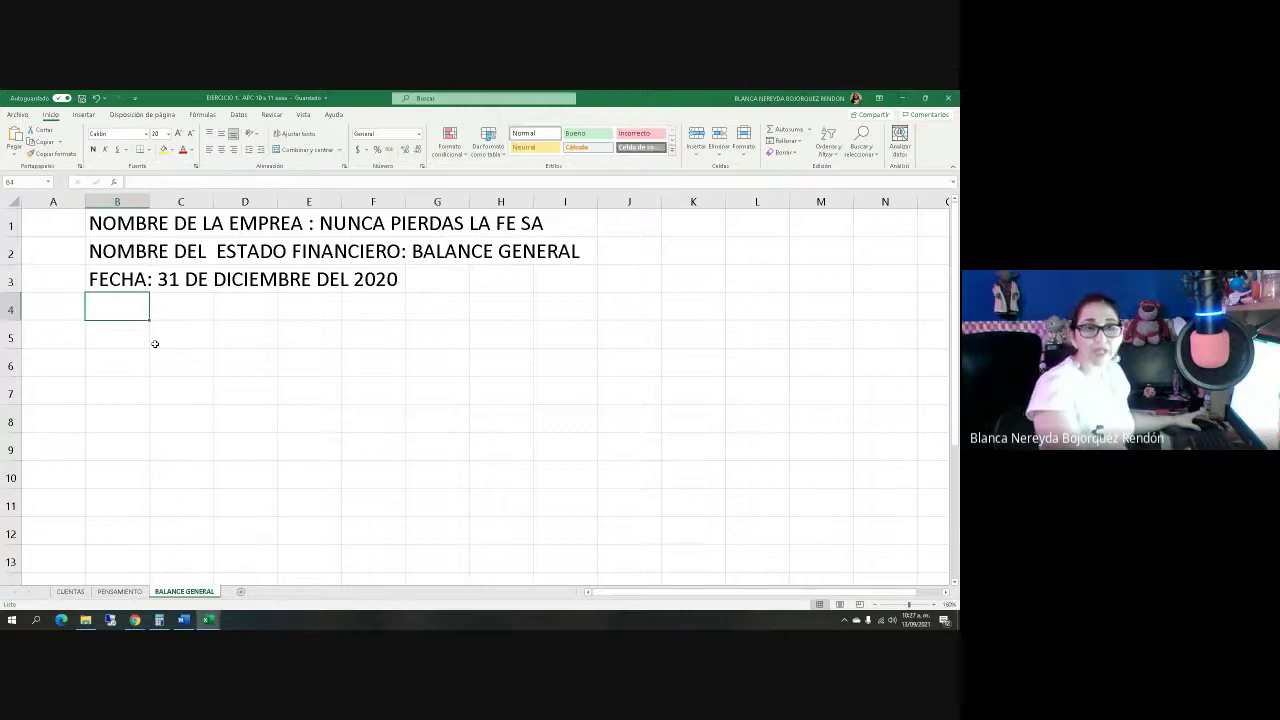
Merge and center each of the three heading lines in rows 1 to 3 across columns A to L.
{"action": "left_click_drag", "start_coordinate": [54, 222], "coordinate": [766, 220]}
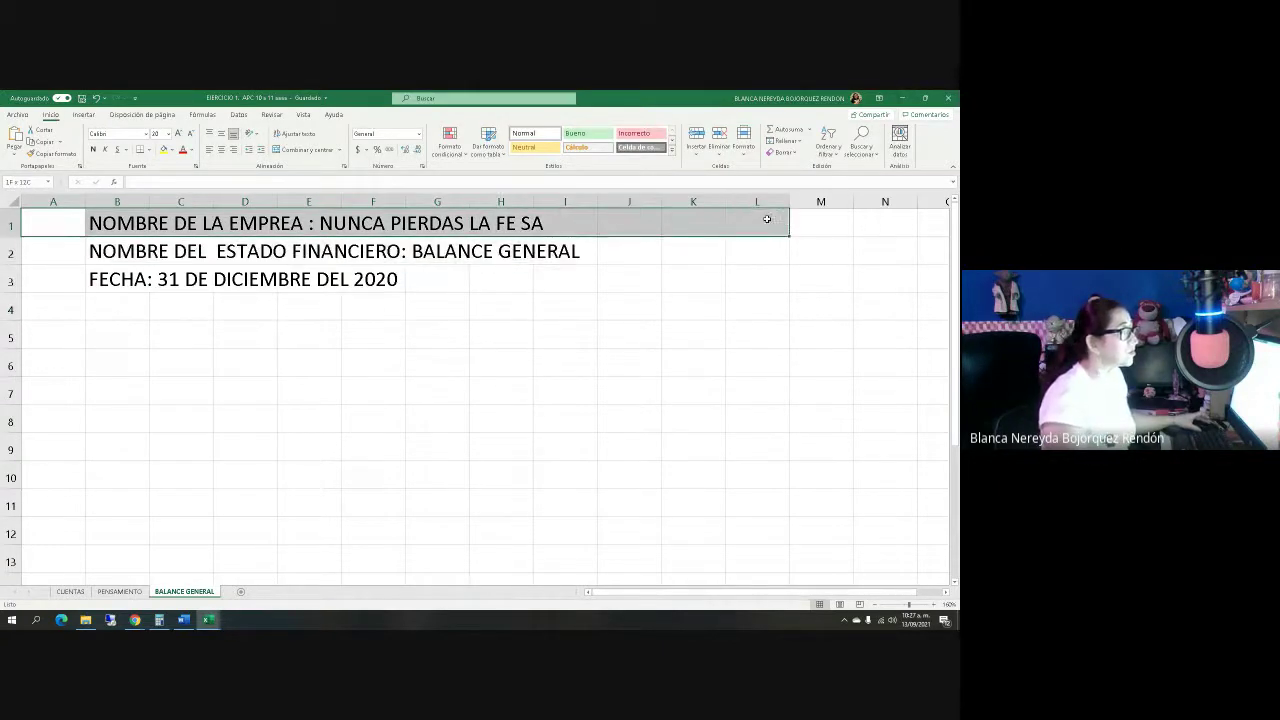
{"action": "left_click", "coordinate": [295, 150]}
{"action": "left_click", "coordinate": [305, 330]}
{"action": "left_click_drag", "start_coordinate": [54, 251], "coordinate": [752, 251]}
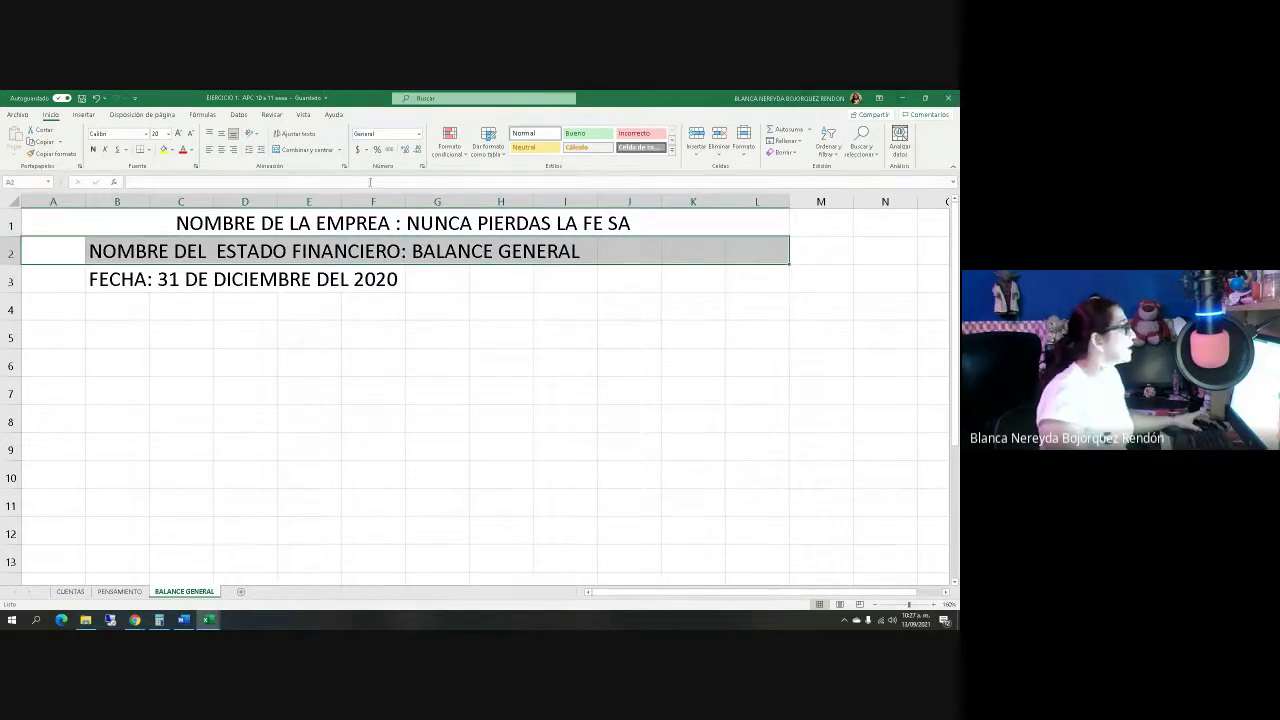
{"action": "left_click", "coordinate": [295, 150]}
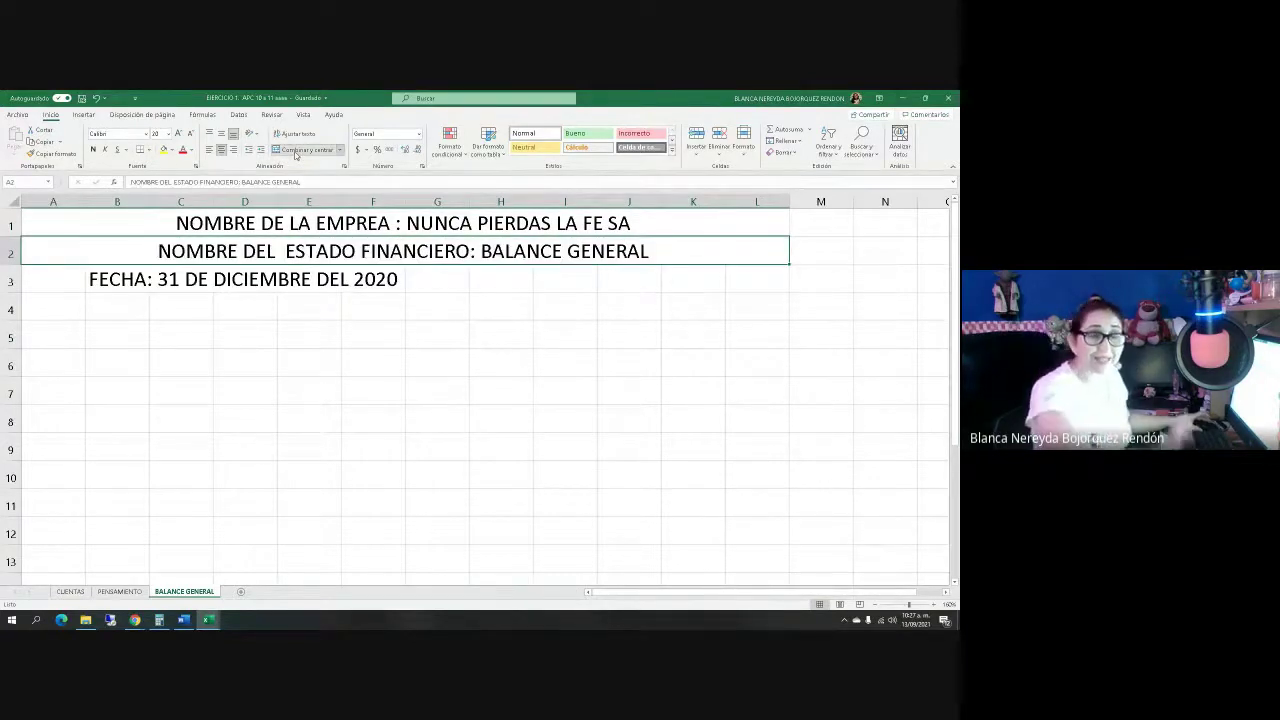
{"action": "left_click_drag", "start_coordinate": [43, 281], "coordinate": [748, 268]}
{"action": "left_click", "coordinate": [302, 157]}
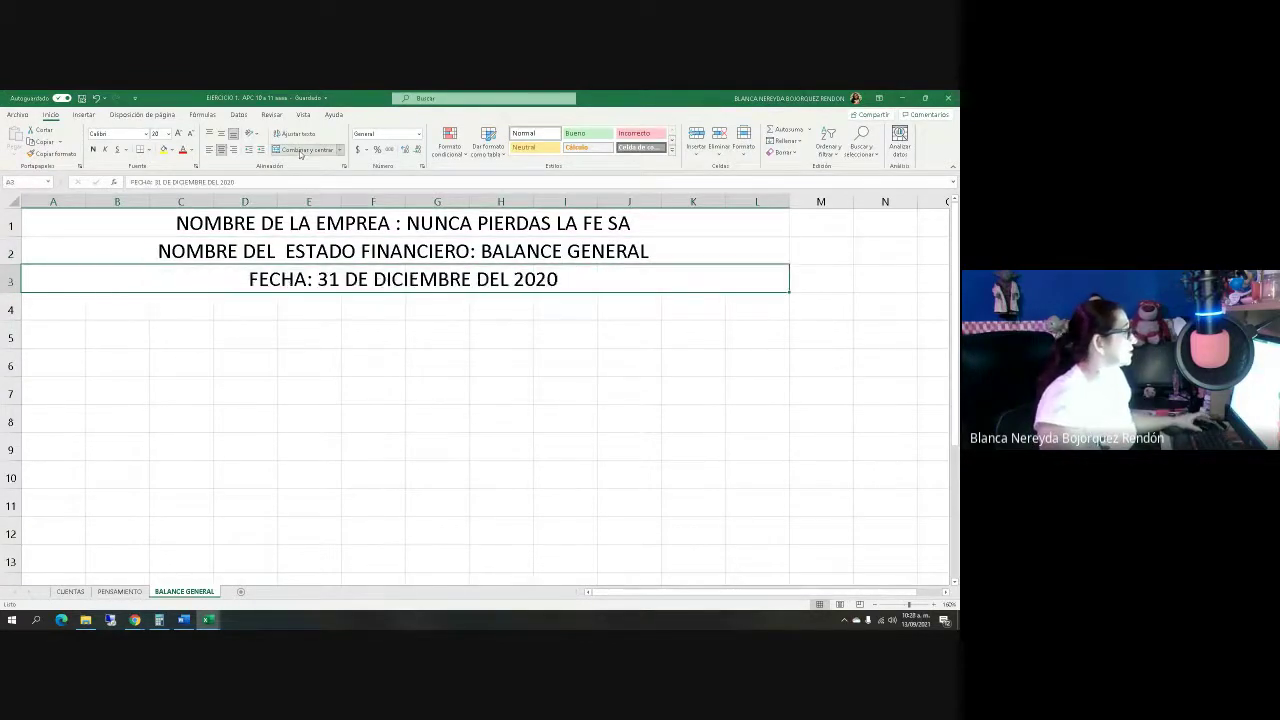
{"action": "left_click", "coordinate": [237, 406]}
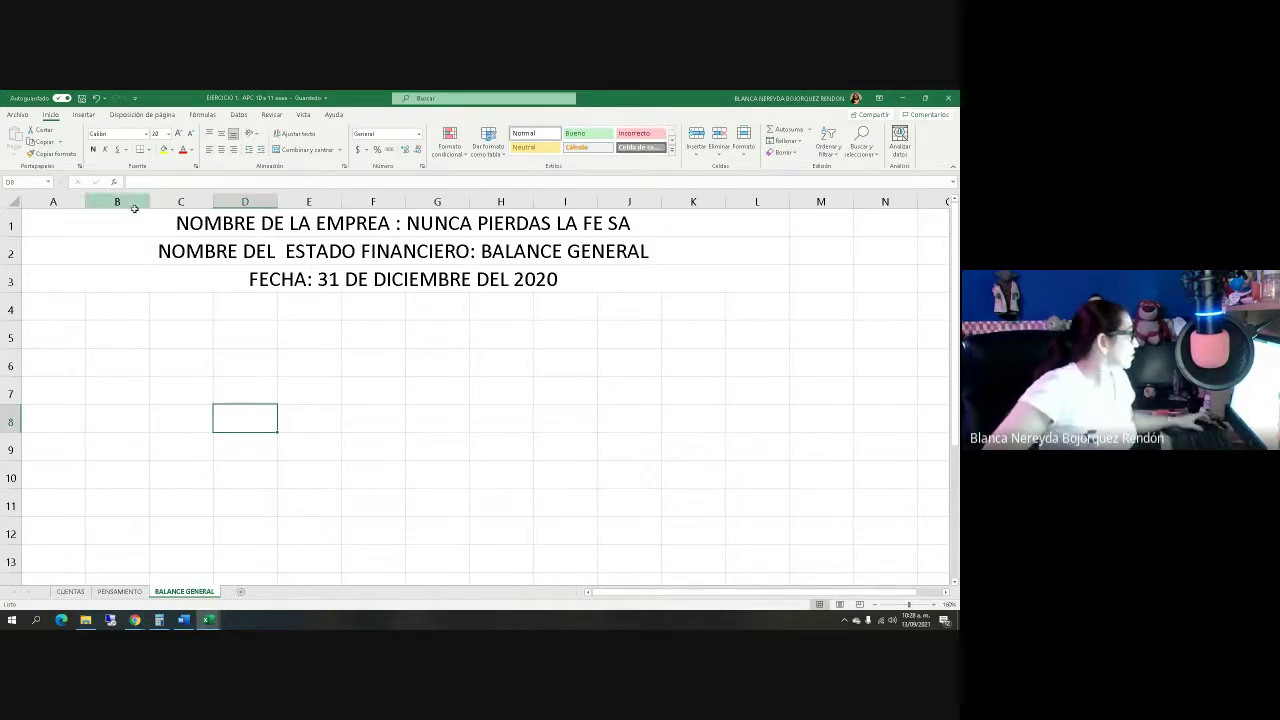
Make the three merged heading lines in rows 1 to 3 bold.
{"action": "left_click_drag", "start_coordinate": [200, 226], "coordinate": [433, 281]}
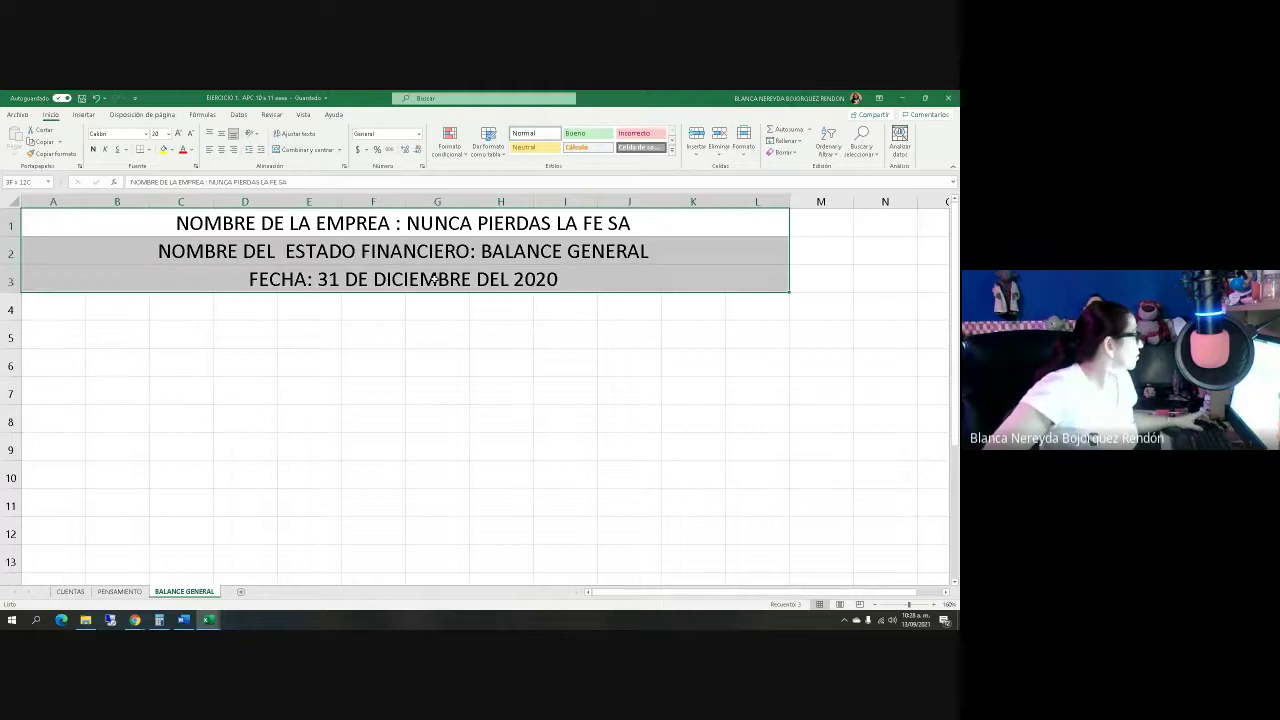
{"action": "left_click", "coordinate": [93, 149]}
{"action": "left_click", "coordinate": [290, 381]}
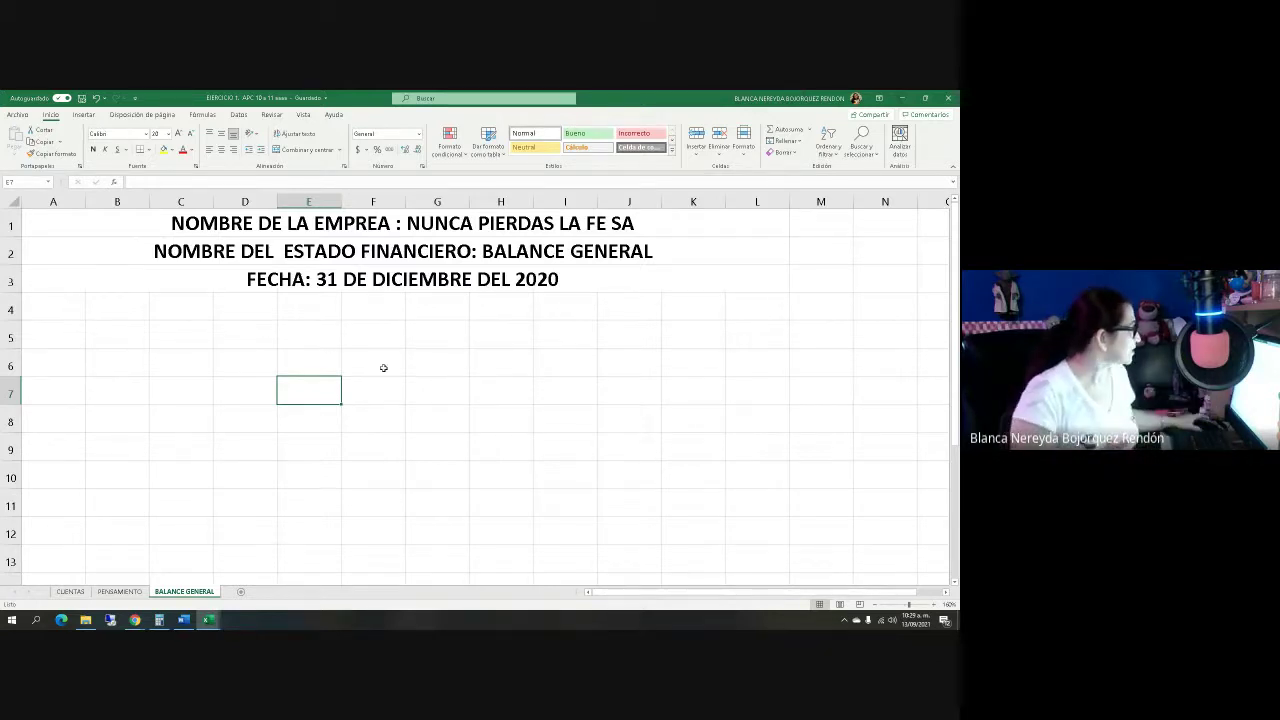
{"action": "left_click", "coordinate": [74, 313]}
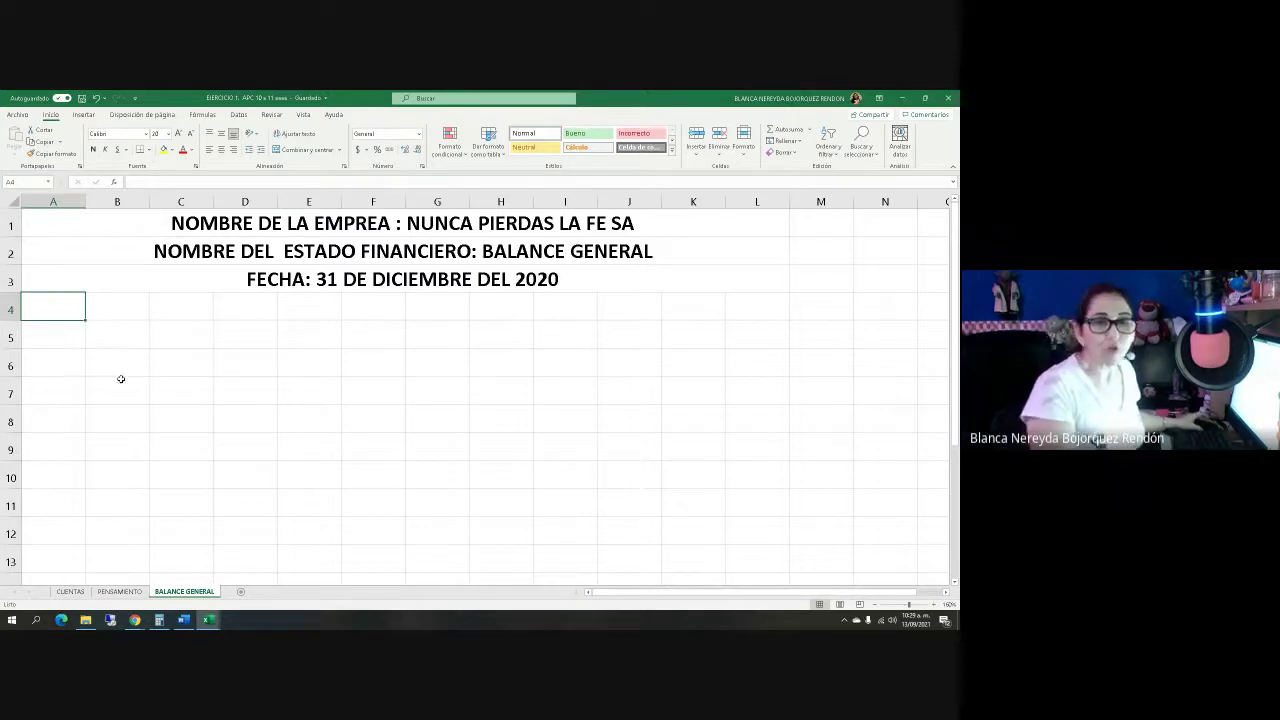